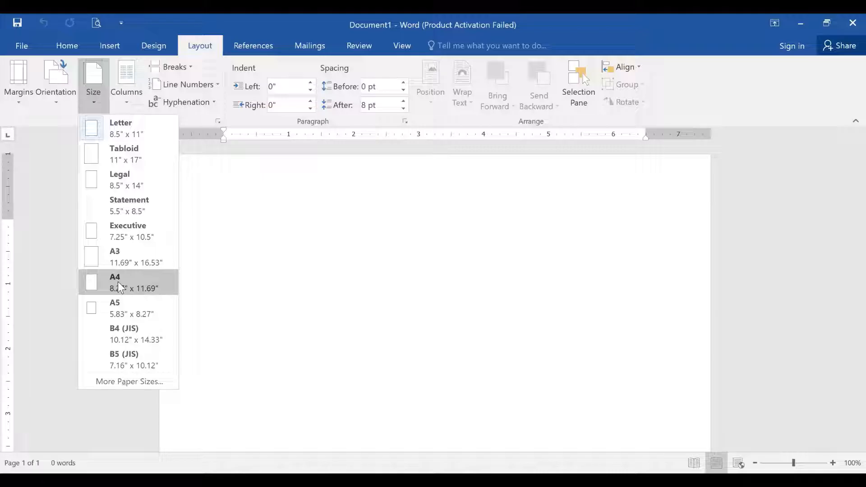
- Set the page size to A4 and apply Normal one-inch margins on all sides
left_click(119, 294)
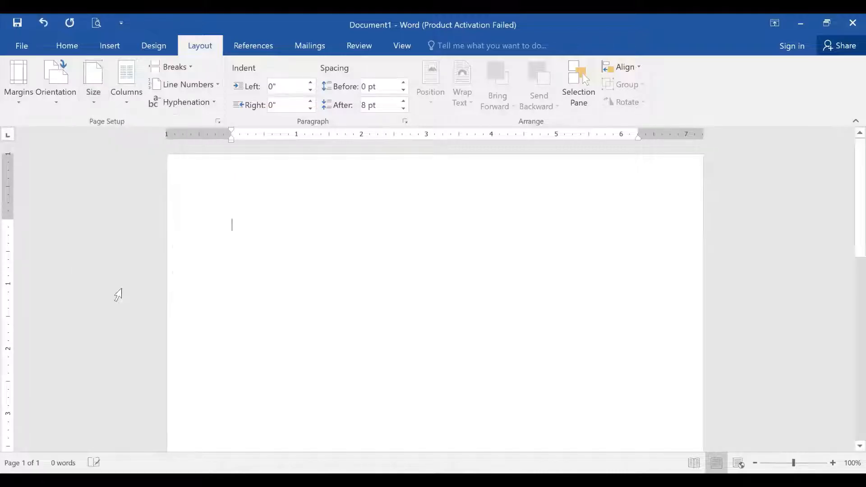
left_click(26, 110)
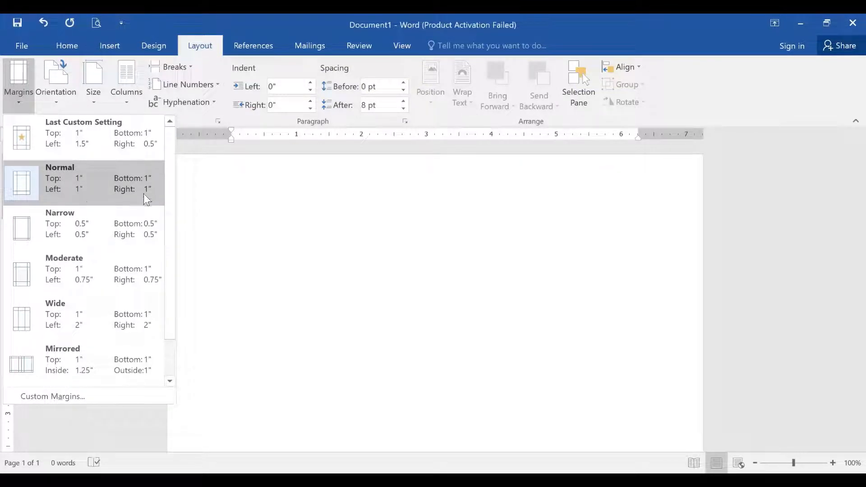
left_click(272, 201)
left_click(67, 47)
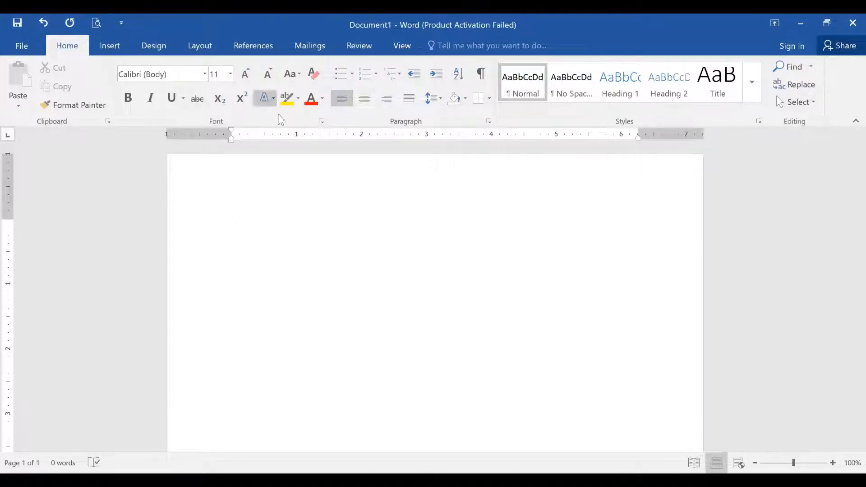
- Set Times New Roman, 12 pt as the default font for this document only
left_click(321, 122)
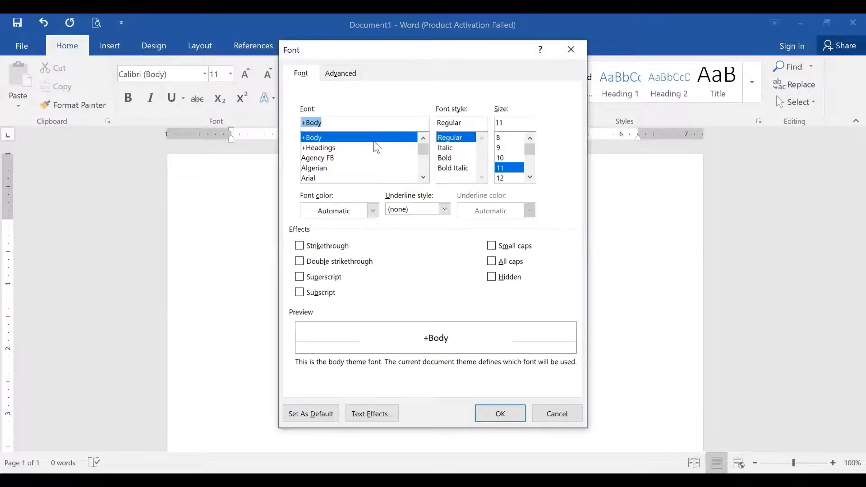
type("tim")
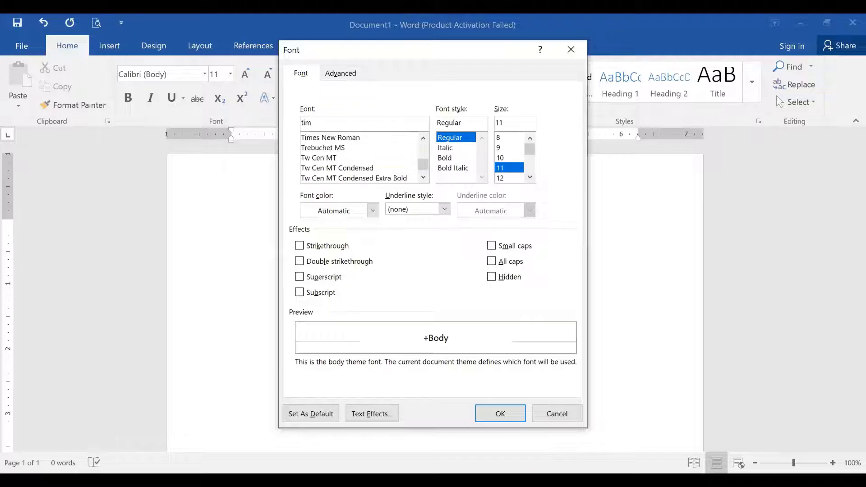
left_click(342, 141)
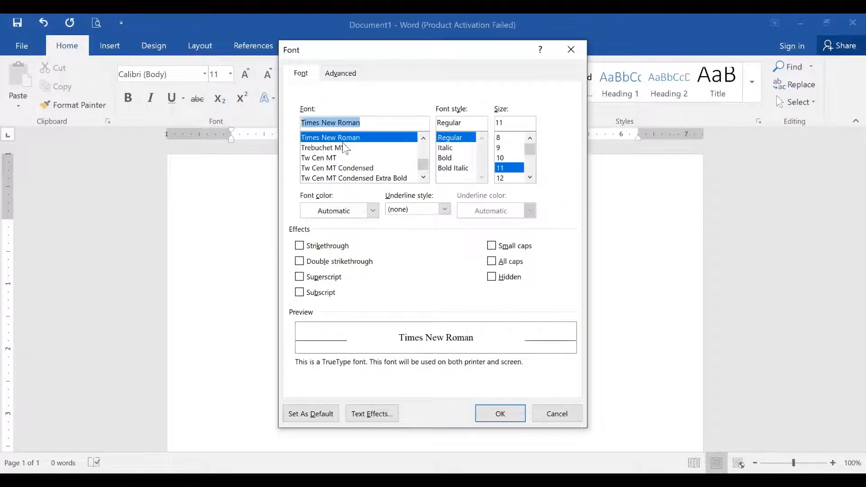
left_click(501, 178)
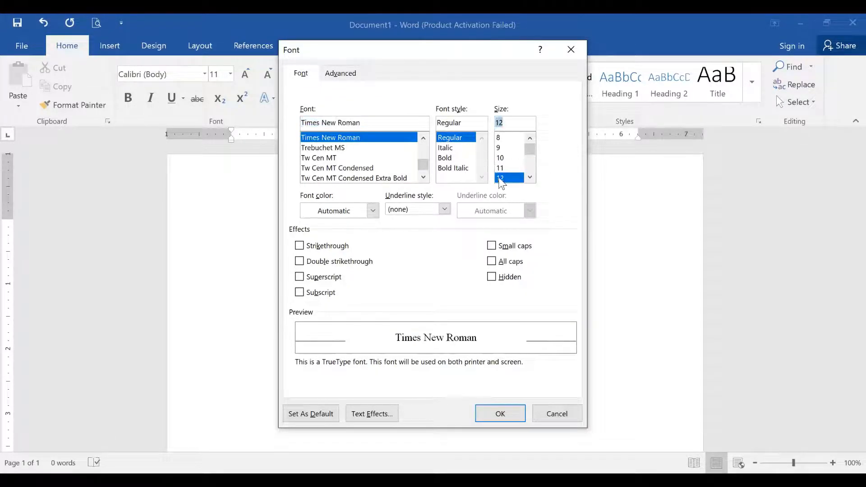
left_click(328, 418)
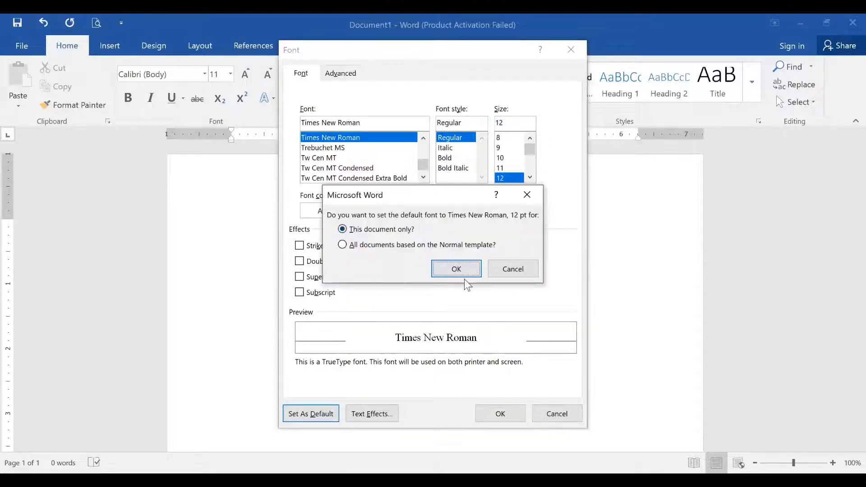
left_click(464, 273)
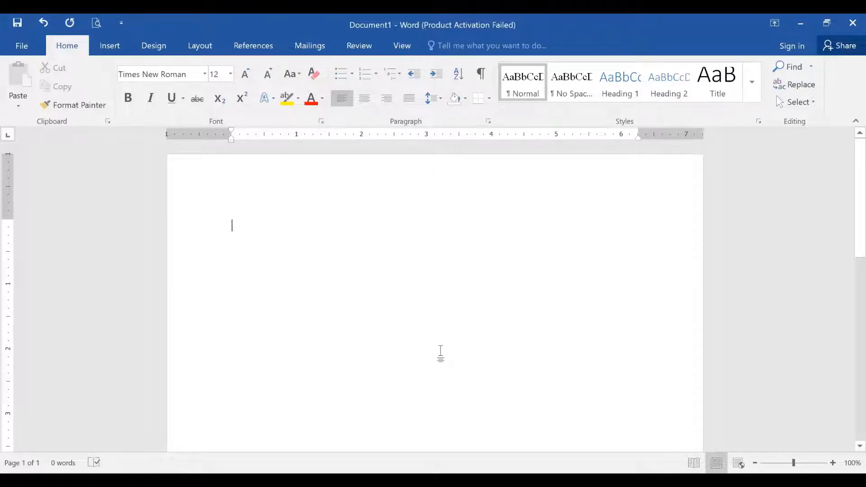
- Insert a Plain Number 3 page number at the header's top right, then add blank body lines
double_click(622, 190)
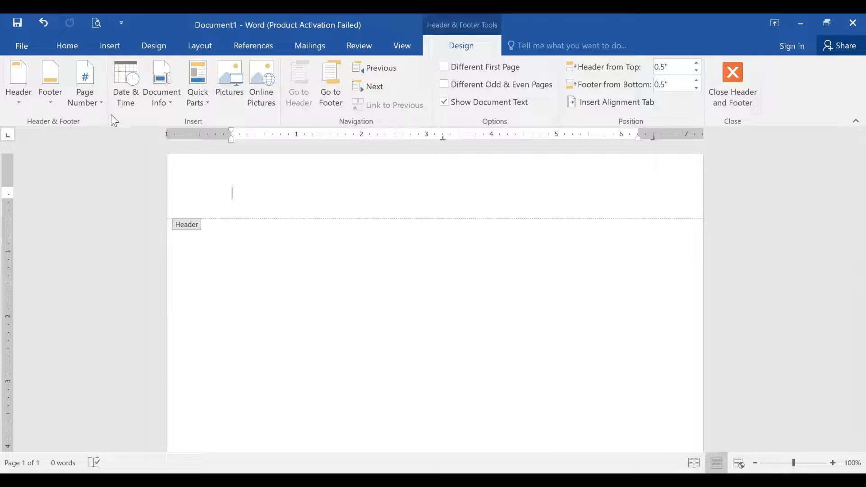
left_click(96, 106)
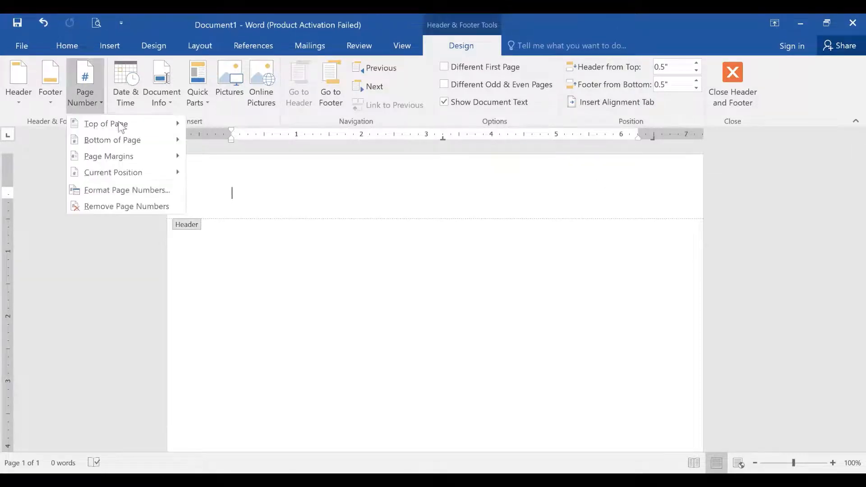
mouse_move(125, 126)
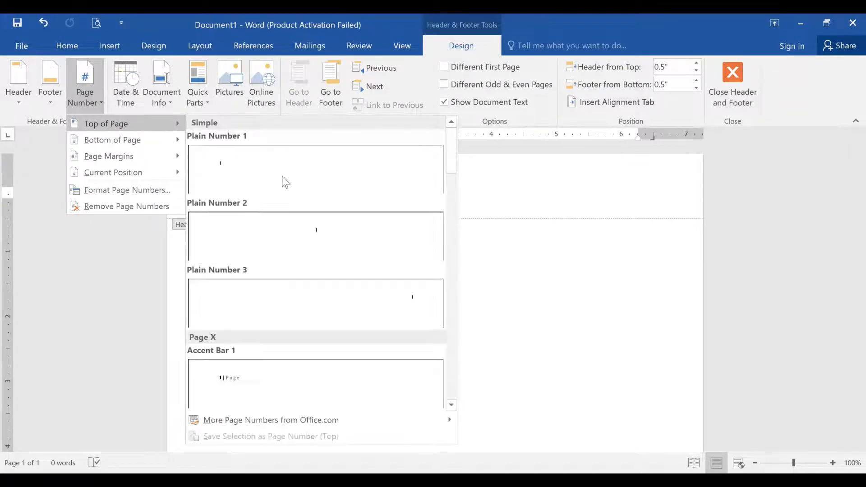
left_click(369, 311)
double_click(374, 278)
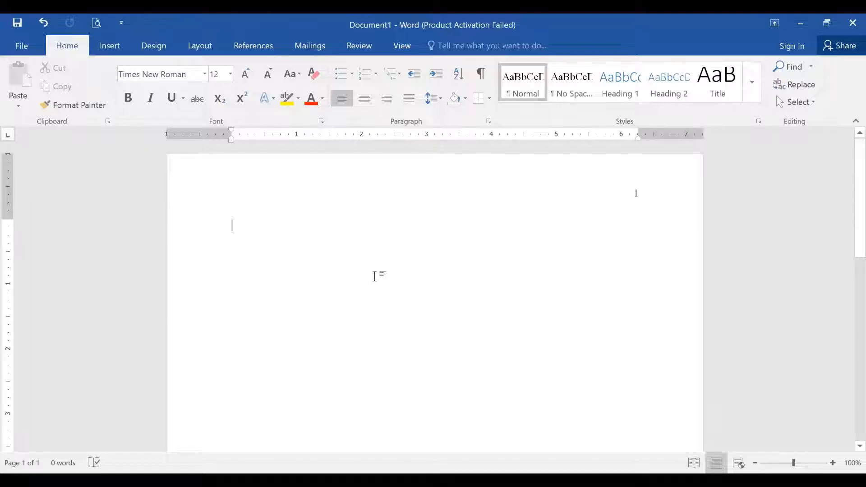
key("Return")
key("Return")
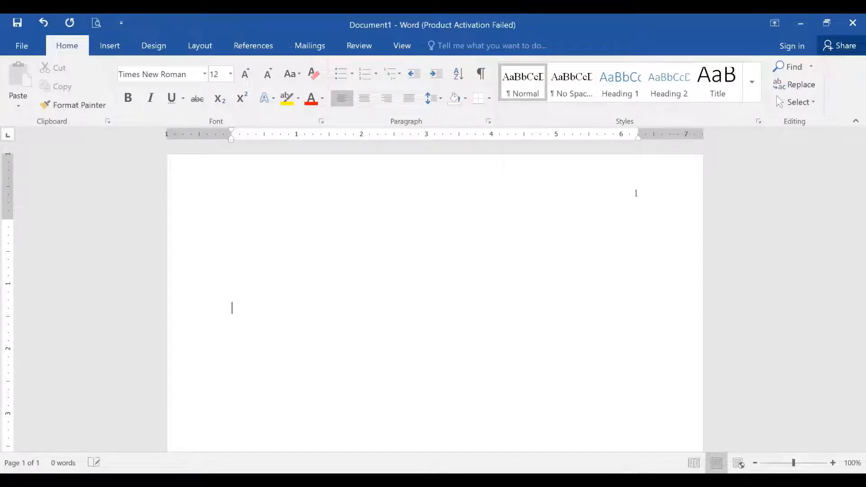
- Type the centred title 'Add your Title' with the author's full name on the next line
left_click(366, 102)
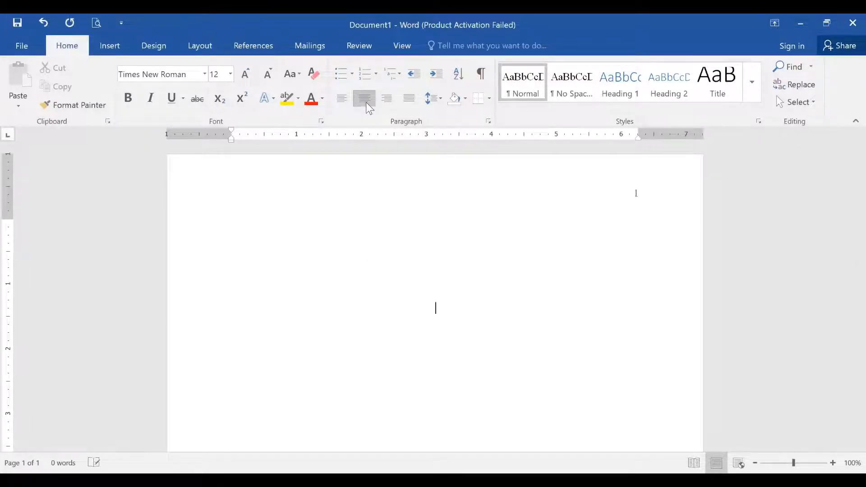
type("Add your Title")
key("Return")
type("A")
key("BackSpace")
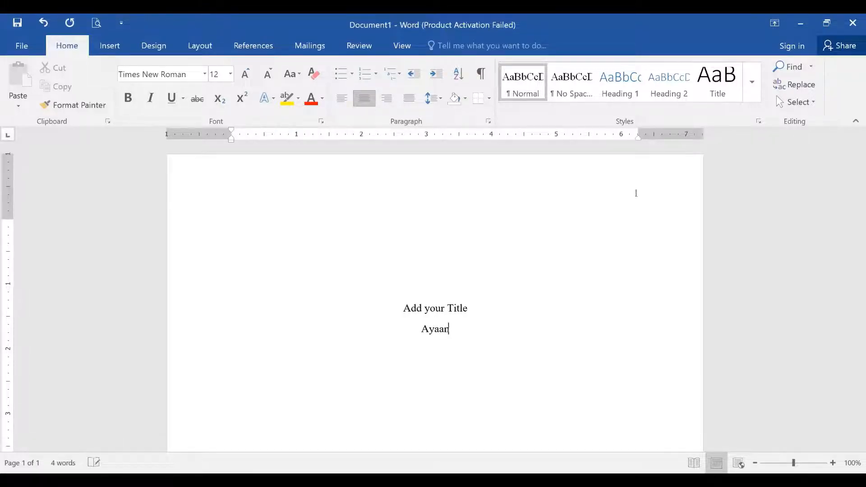
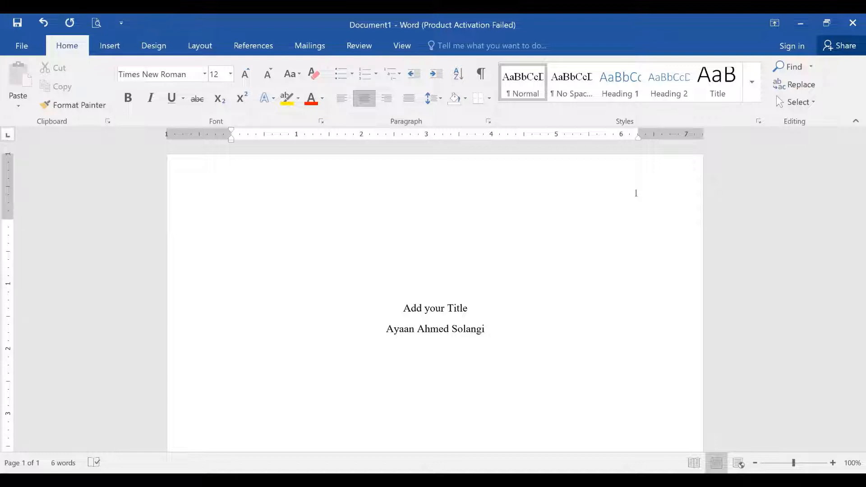
- Bold the title and add the centred line 'BS English Semester-I' below the author's name
triple_click(422, 310)
left_click(128, 97)
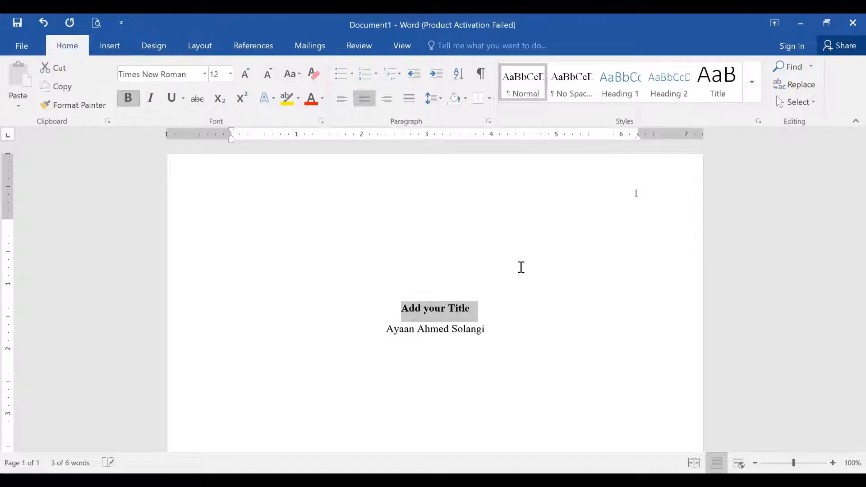
left_click(497, 330)
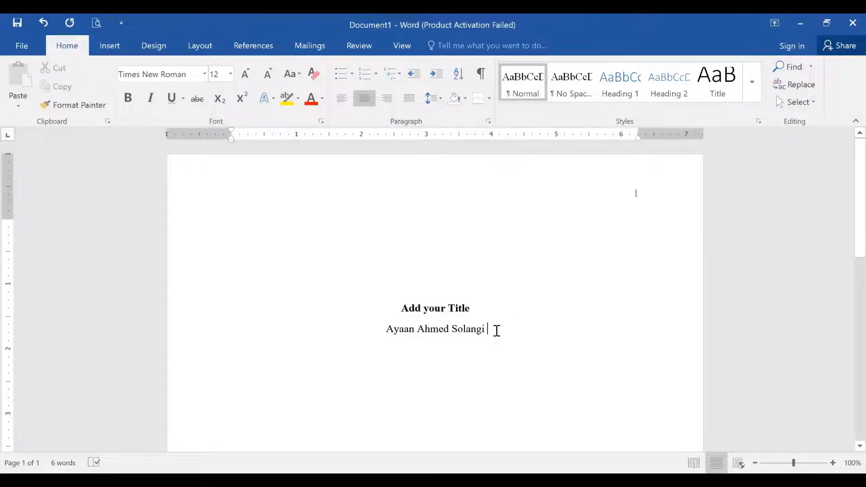
key("Return")
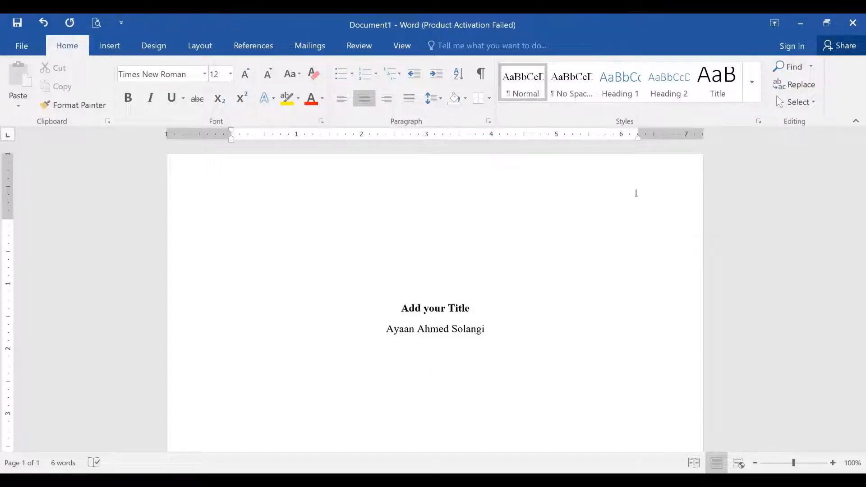
type("BS English Semester-")
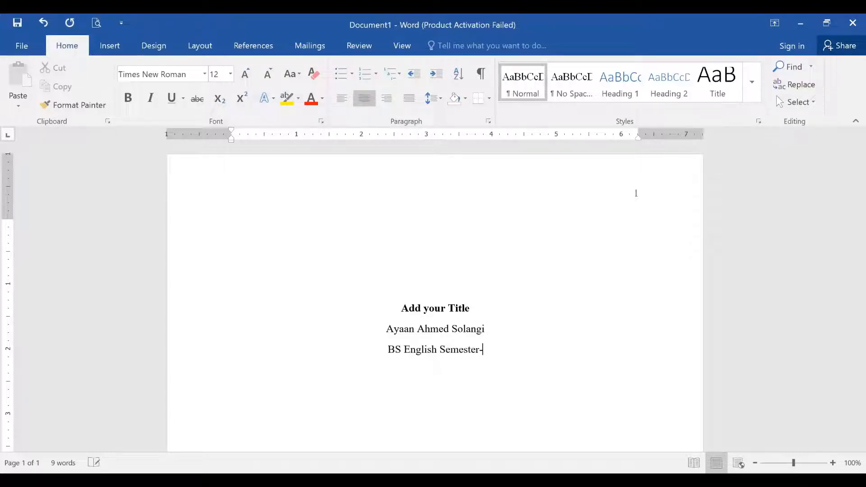
type("I")
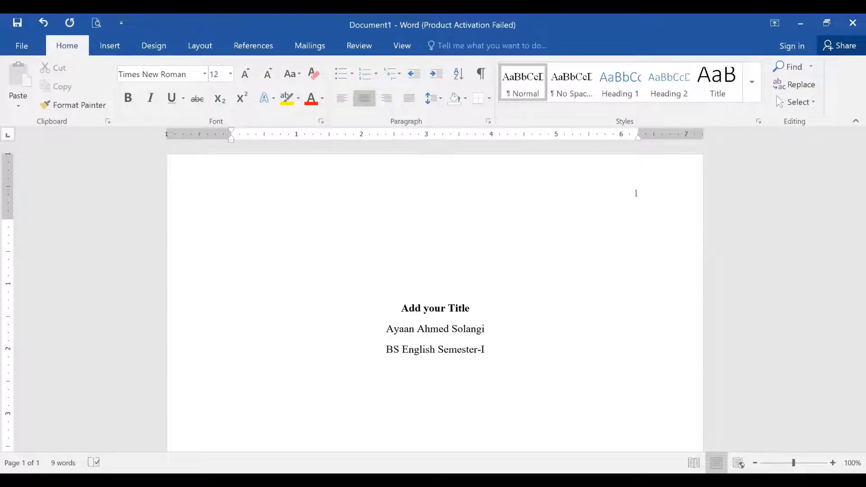
key("Return")
- Add centred lines 'University of Literature' and 'English for All Purposes'
type("University")
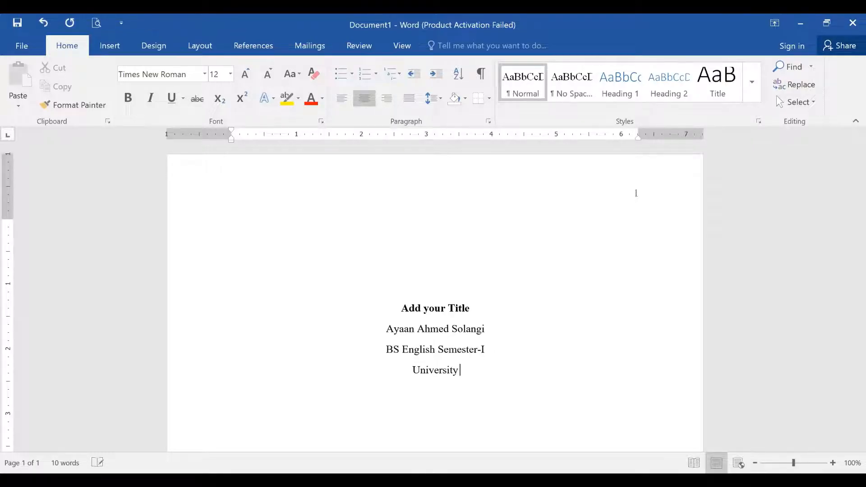
type(" of Lite")
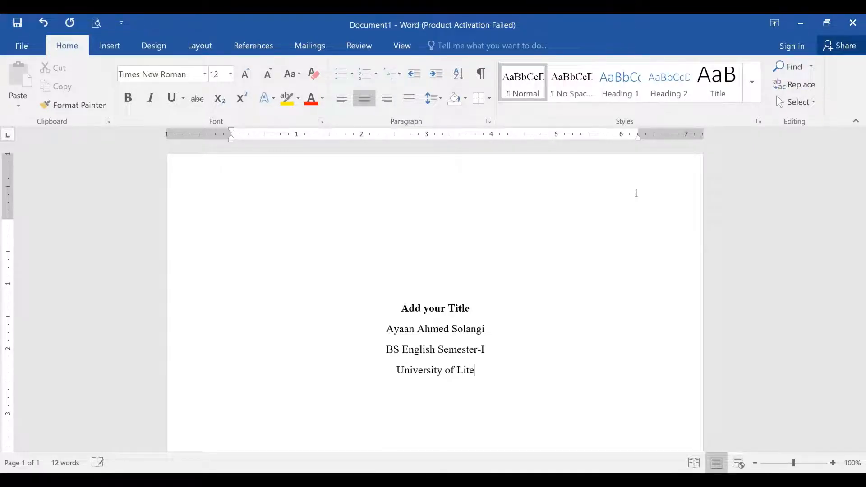
type("rature")
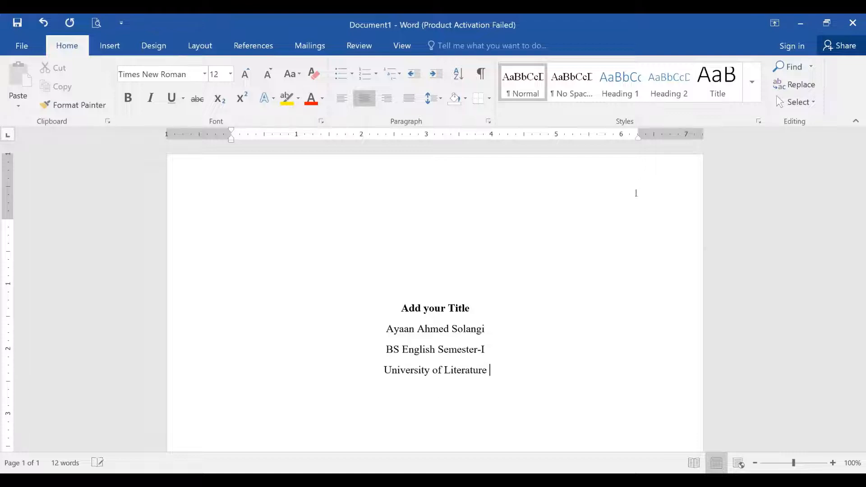
key("Return")
type("English for All Pur")
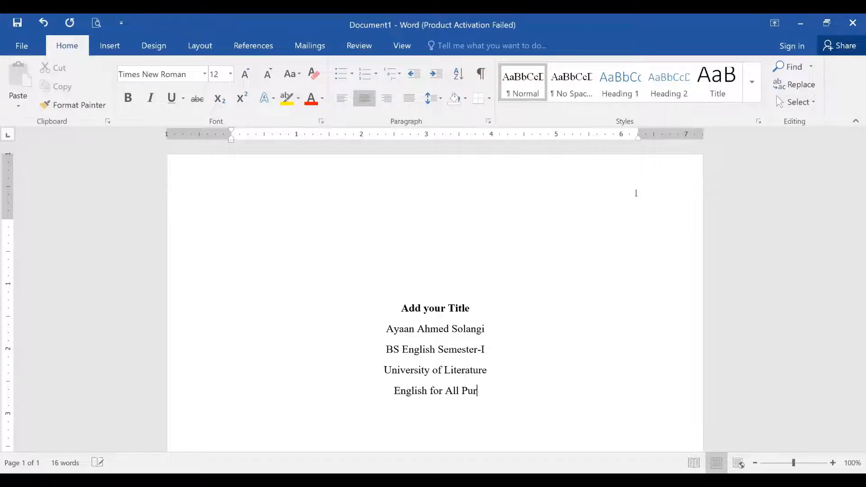
type("posese")
key("Return")
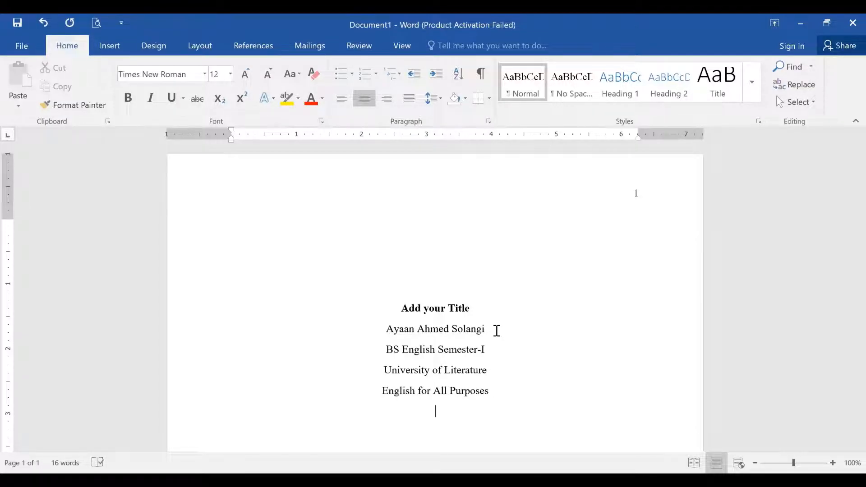
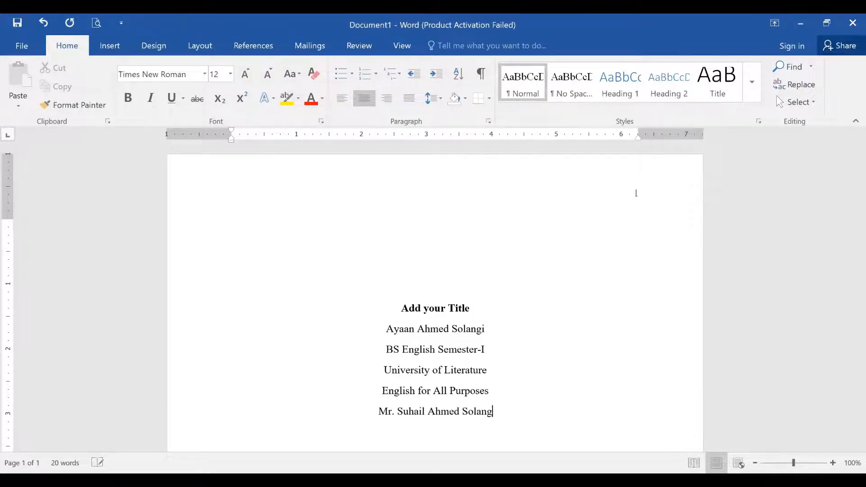
- Add the instructor's name and the AutoComplete date June 28, 2021 as the last lines
key("Return")
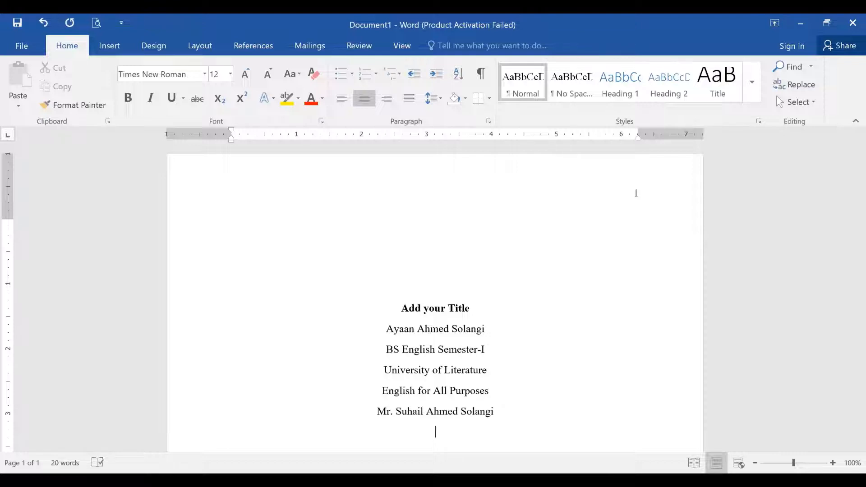
type("June")
key("BackSpace")
key("BackSpace")
key("BackSpace")
key("BackSpace")
type("28th ")
type("June,")
type(" 2021")
key("BackSpace")
key("BackSpace")
key("BackSpace")
key("BackSpace")
key("BackSpace")
key("BackSpace")
key("BackSpace")
key("BackSpace")
key("BackSpace")
key("BackSpace")
key("BackSpace")
key("BackSpace")
key("BackSpace")
key("BackSpace")
key("BackSpace")
type("June")
key("Return")
- Apply 2.0 line spacing to all seven title page lines
left_click_drag(400, 308, 472, 433)
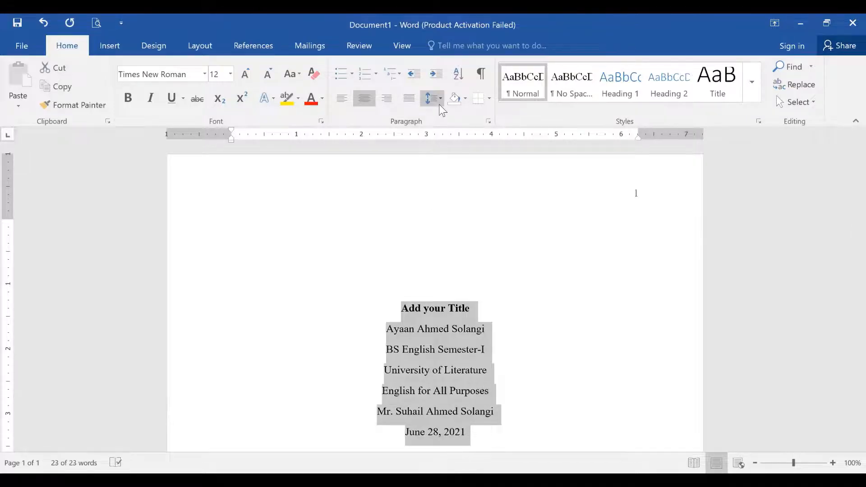
left_click(440, 106)
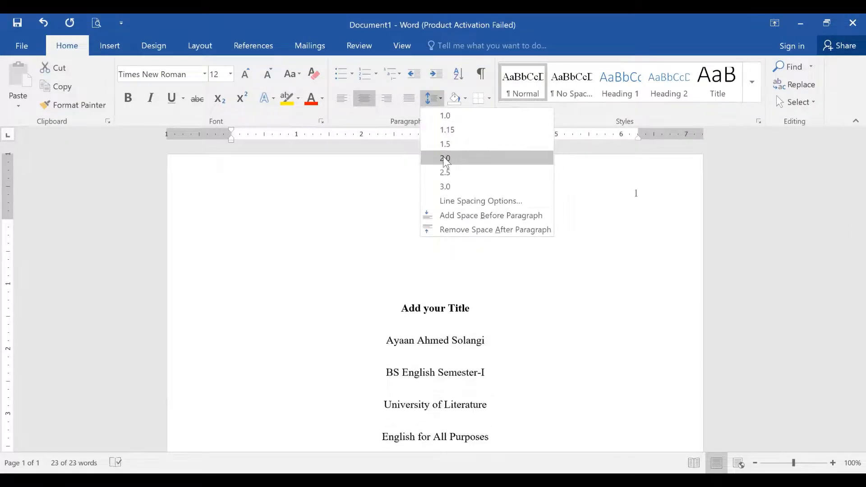
left_click(445, 158)
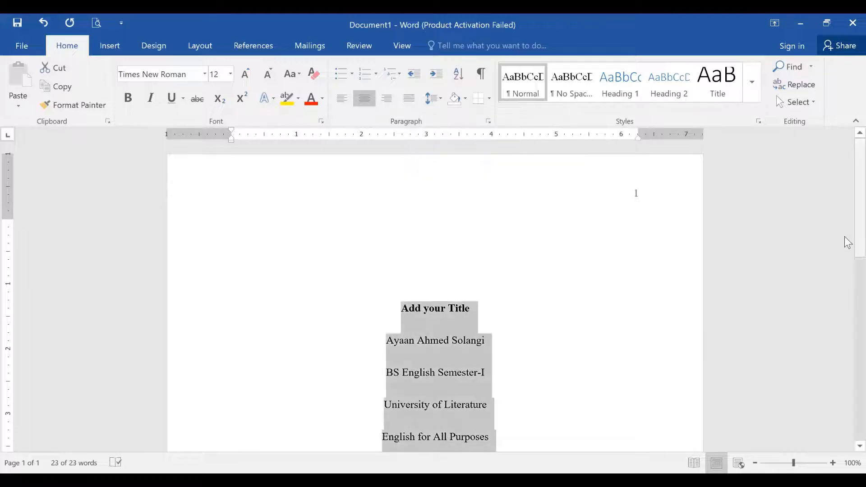
scroll(844, 254, "down", 3)
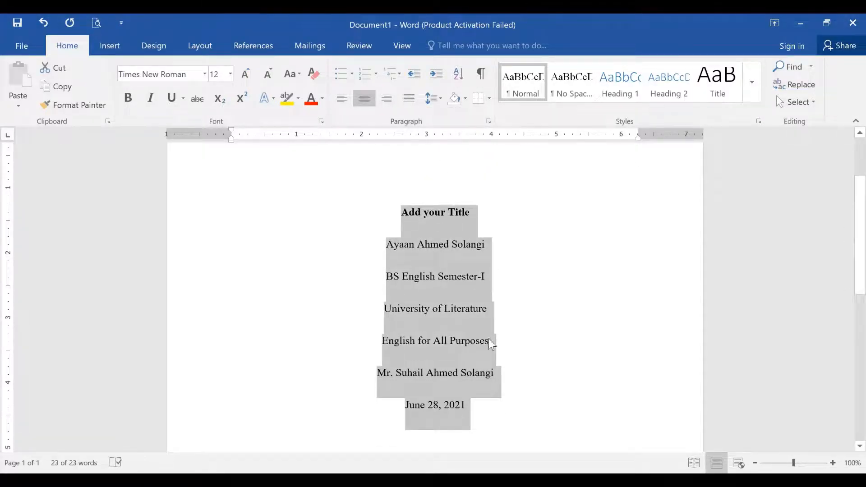
left_click(490, 403)
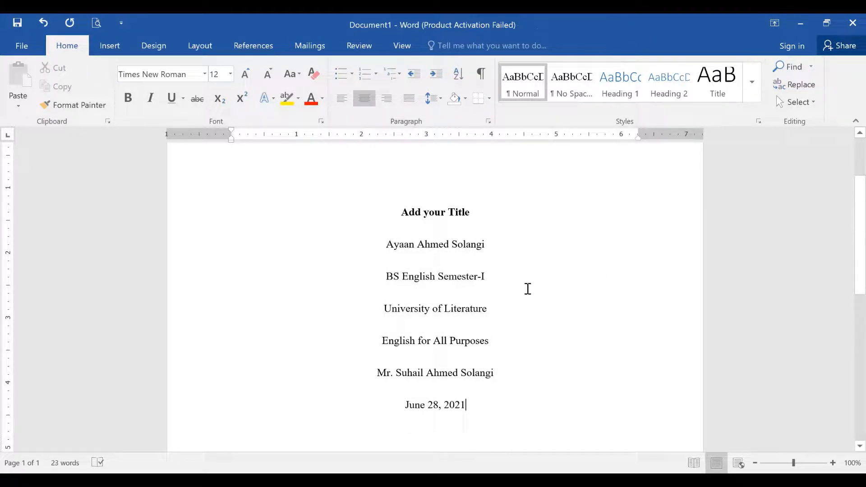
left_click(473, 213)
- Retype the bold title as 'Importance of Victorian Literature in 21st Century'
key("BackSpace")
key("BackSpace")
key("BackSpace")
key("BackSpace")
key("BackSpace")
key("BackSpace")
key("BackSpace")
key("BackSpace")
key("BackSpace")
key("BackSpace")
key("BackSpace")
key("BackSpace")
key("BackSpace")
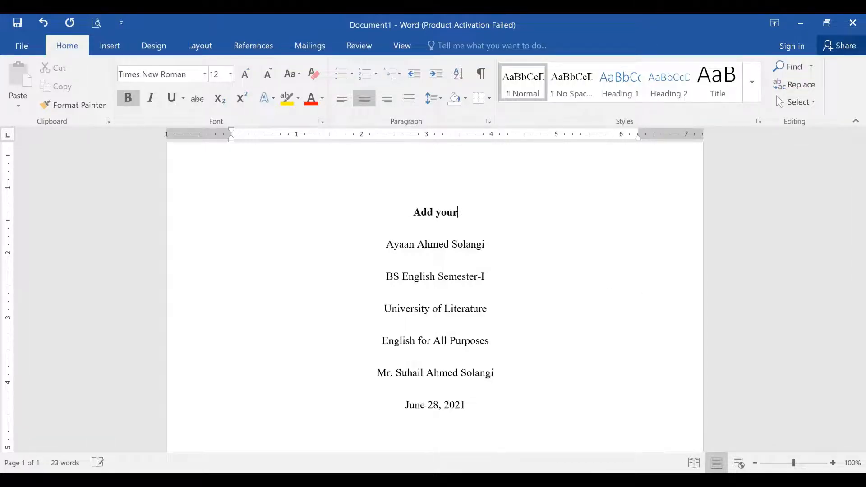
key("BackSpace")
type("Important")
key("BackSpace")
type("ce of Victorian")
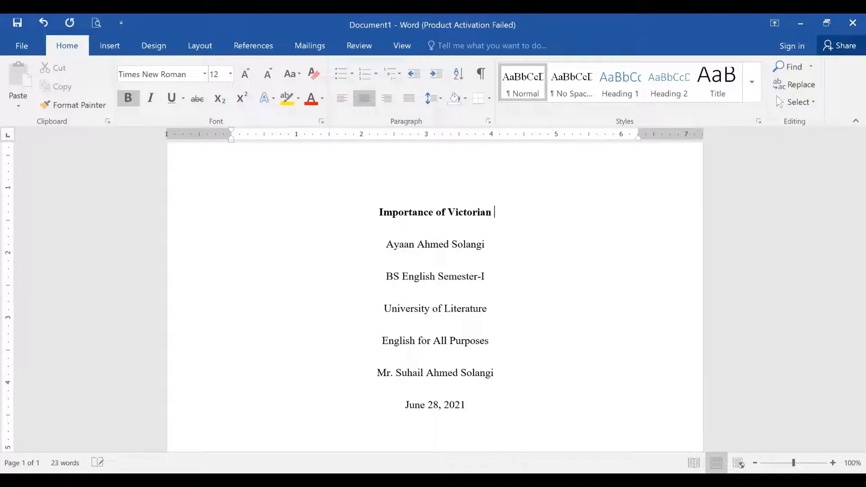
type(" Litera")
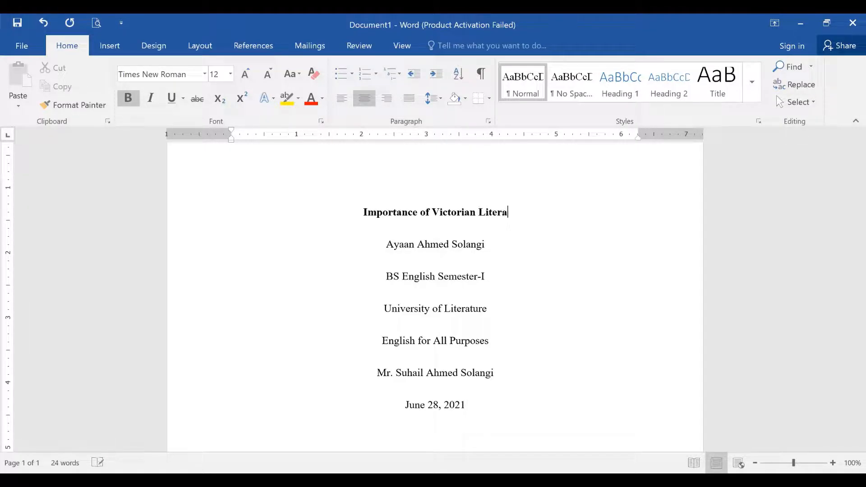
type("ture in")
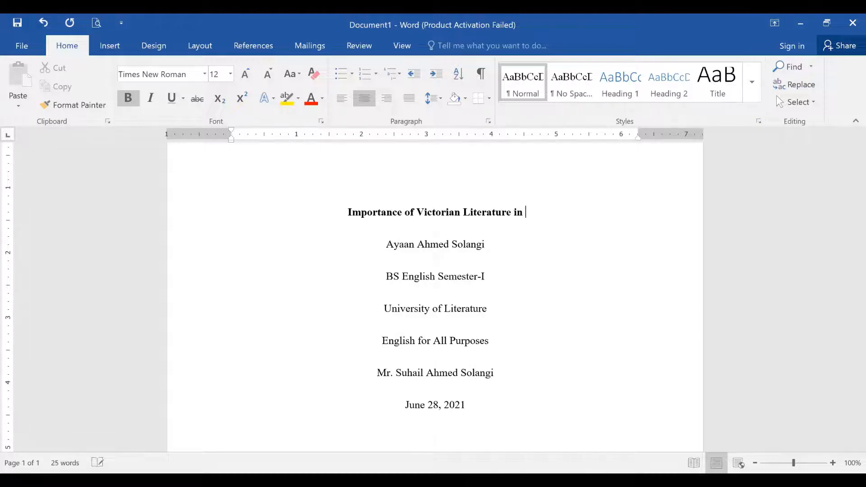
type(" 21s")
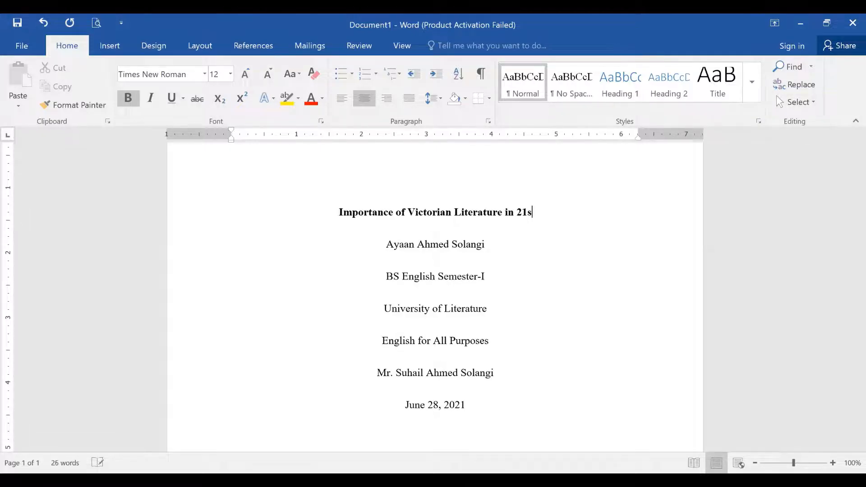
type("t Century")
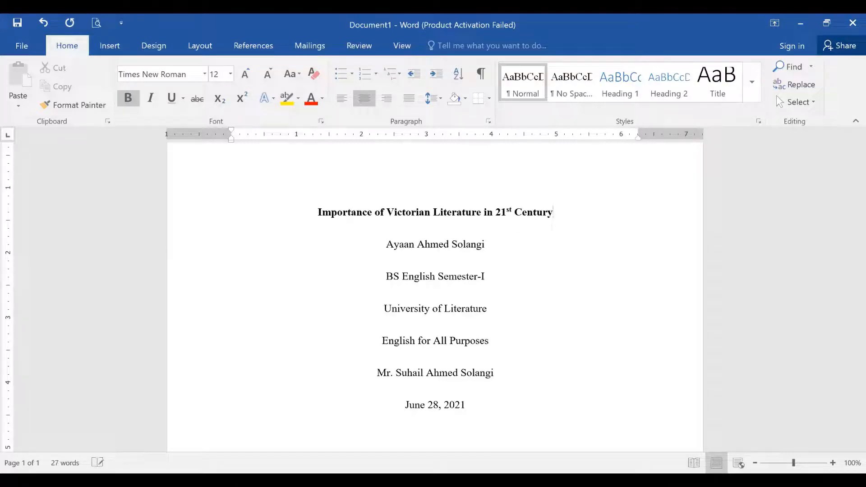
left_click(464, 246)
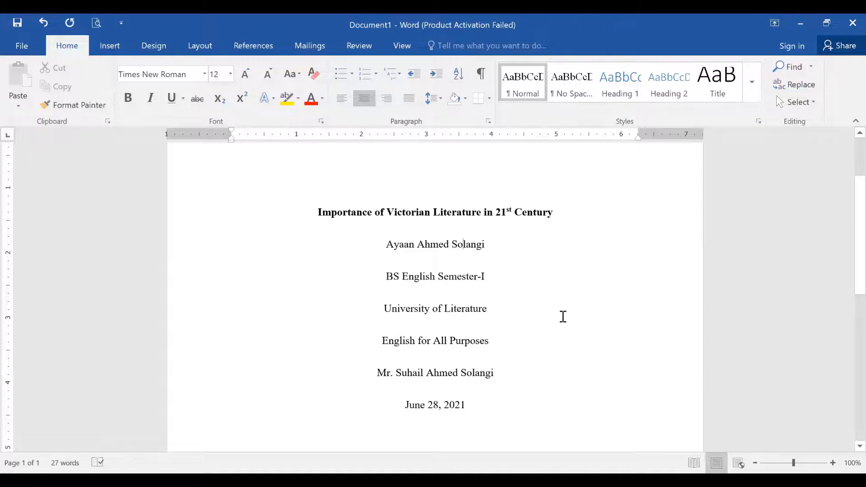
left_click(93, 19)
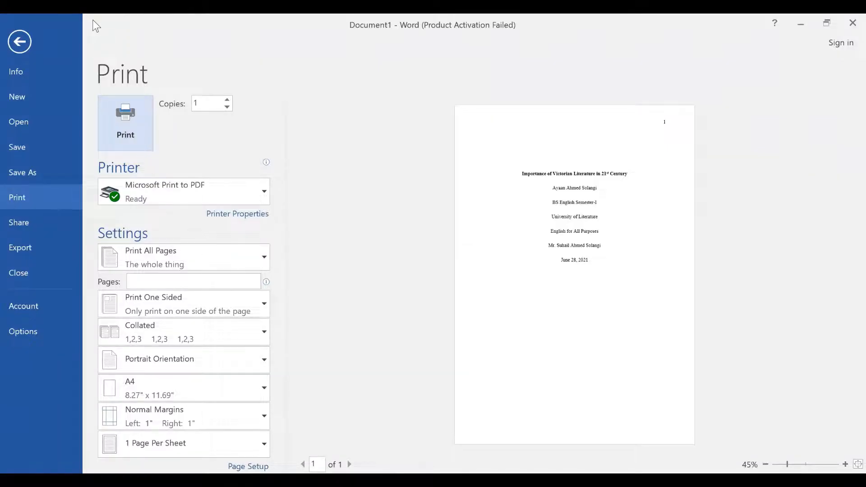
key("Escape")
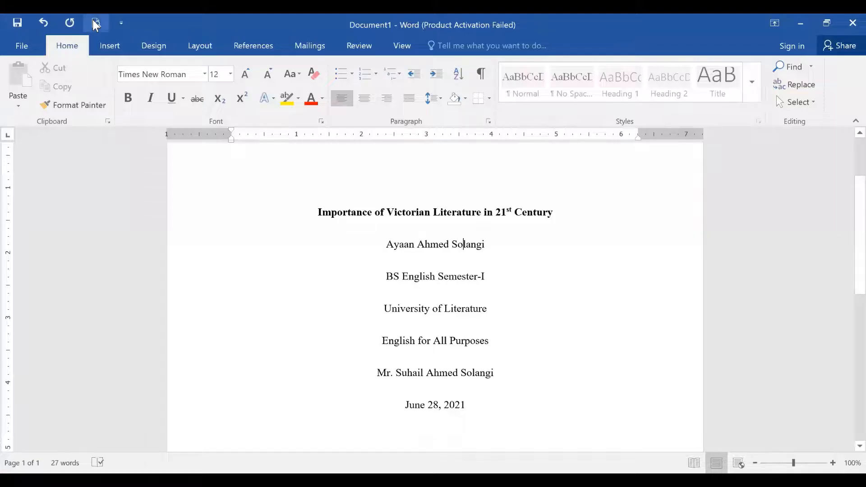
left_click(492, 402)
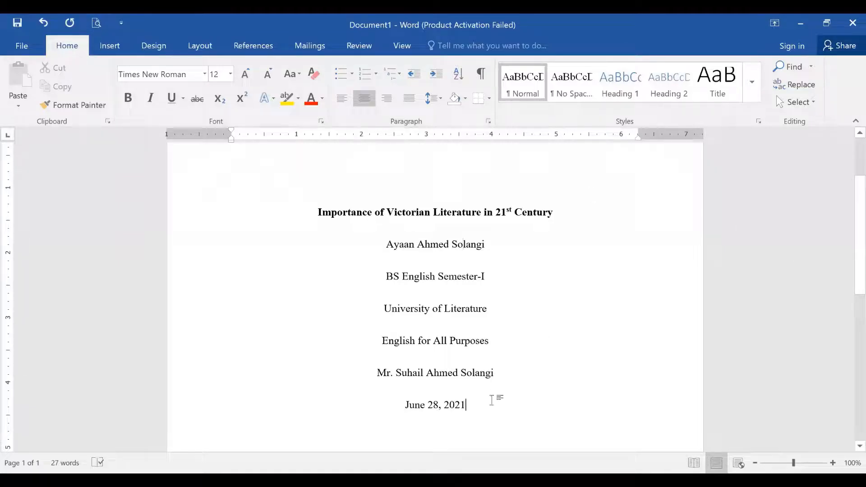
- Start page 2 with the heading 'Abstract' and a left-aligned =rand(2,5) line below it
key("Return")
key("Return")
key("Return")
key("Return")
key("Return")
key("Return")
key("Return")
key("Return")
key("Return")
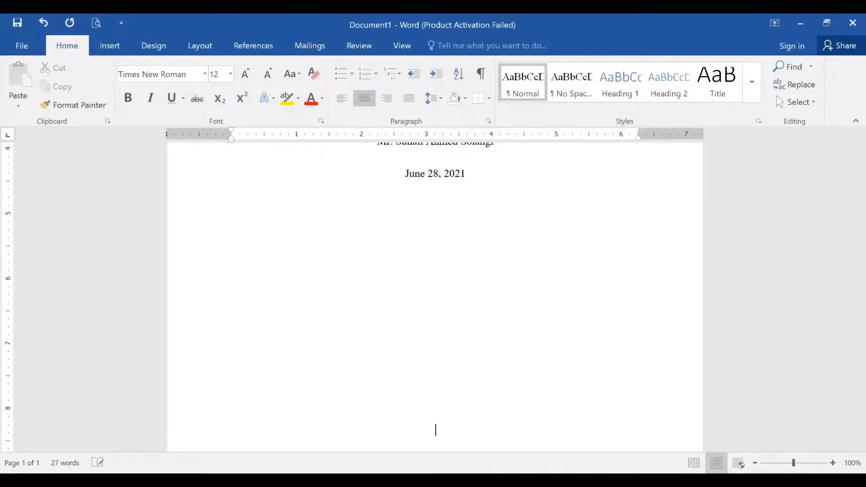
key("Return")
key("Return")
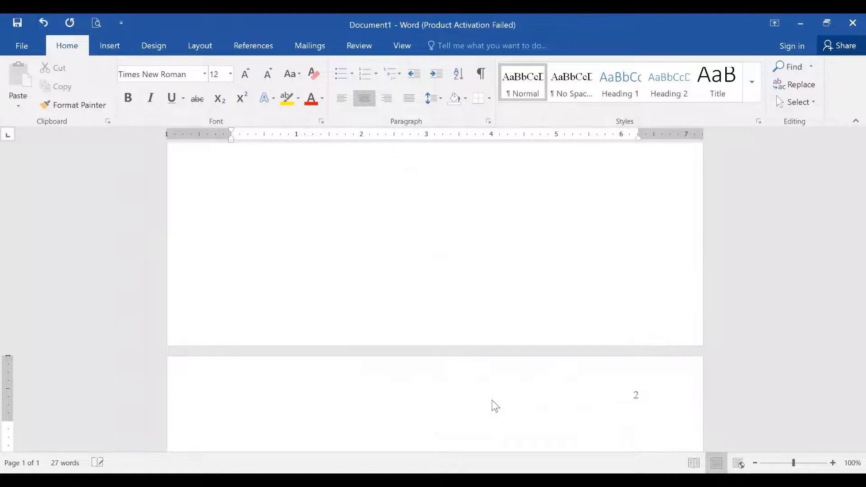
type("Abstract")
key("Return")
key("ctrl+l")
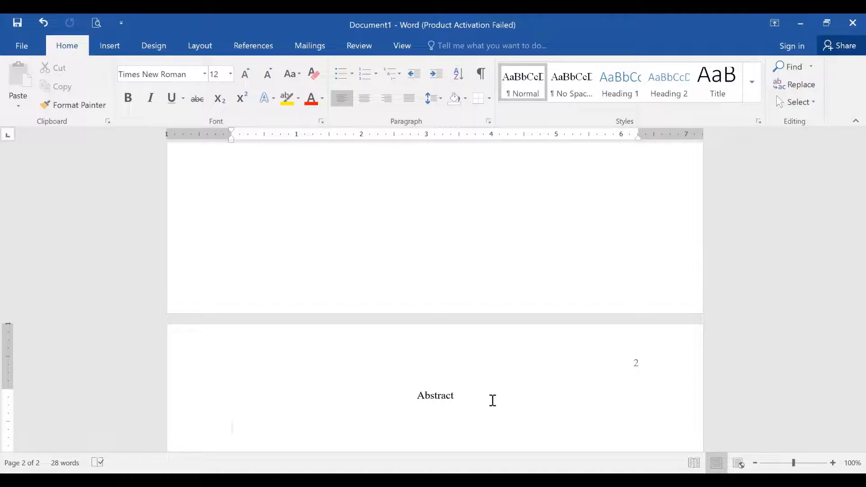
type("=rand(2,5)")
- Generate the sample abstract text and merge it into one paragraph with an indented first line
key("Return")
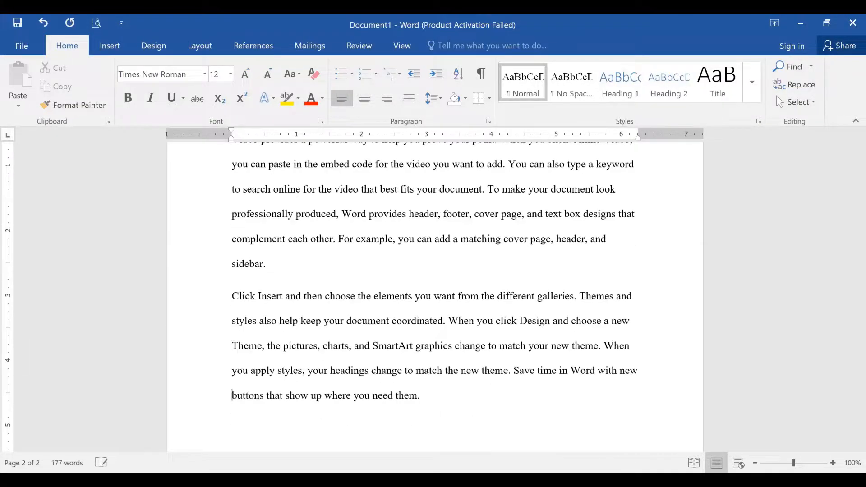
scroll(435, 149, "up", 8)
scroll(435, 189, "down", 4)
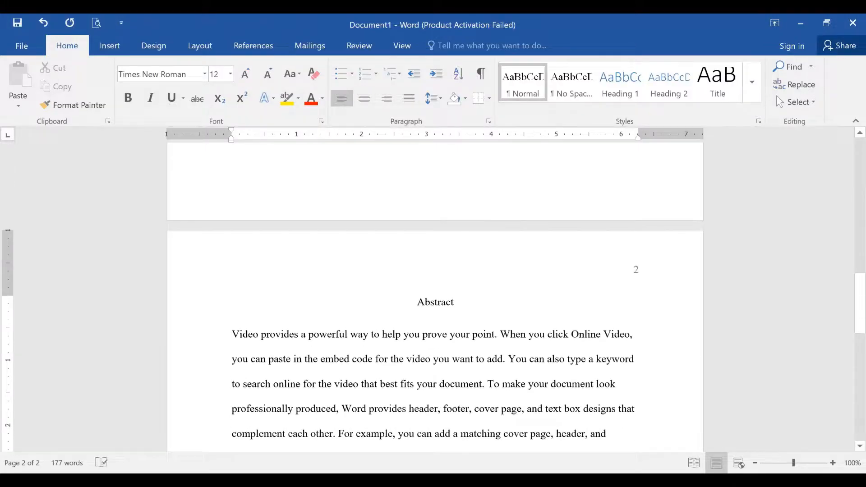
key("Tab")
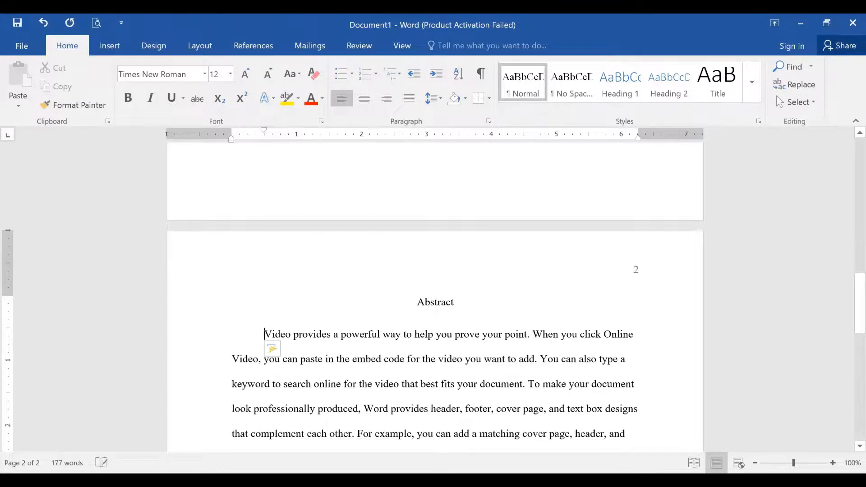
scroll(493, 400, "down", 3)
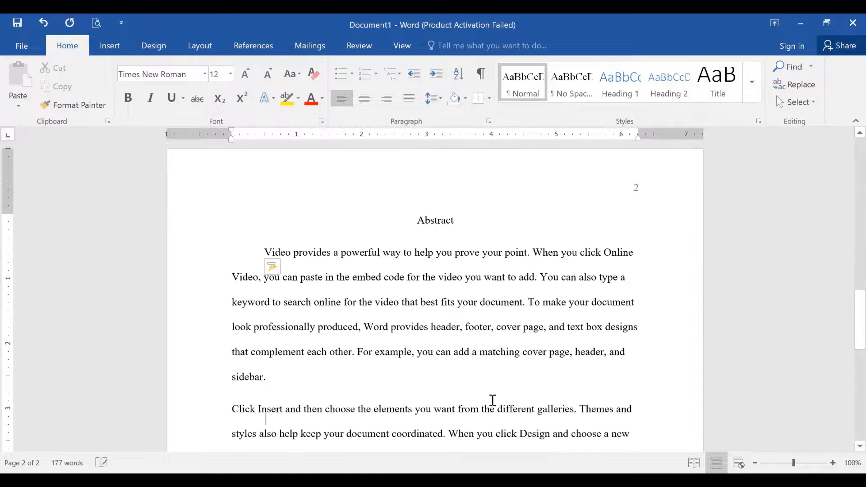
key("Delete")
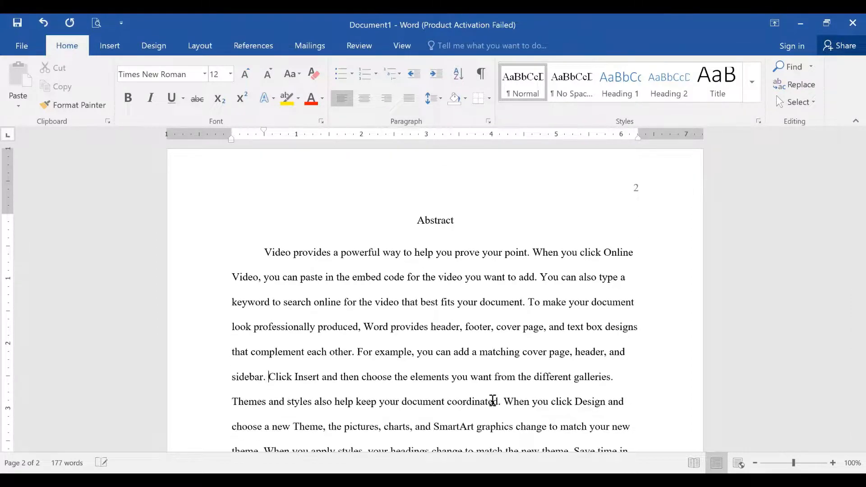
- Start a 'Keywords:' line after the abstract paragraph
scroll(492, 400, "down", 2)
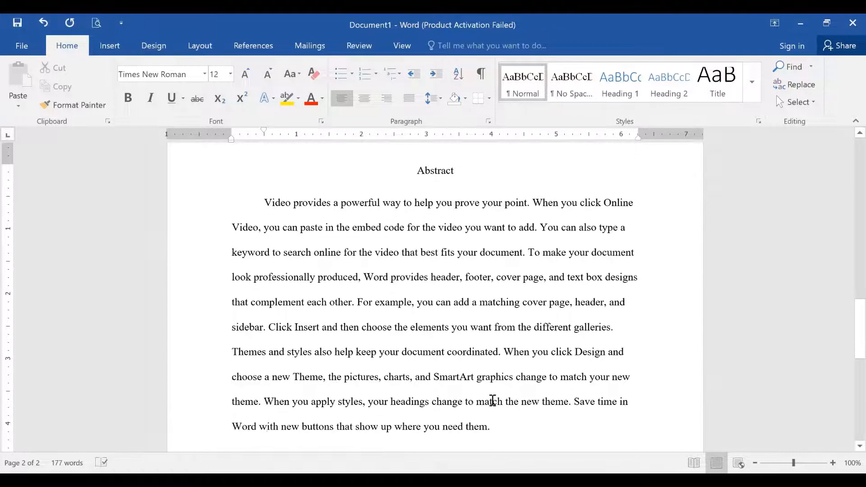
key("ctrl+End")
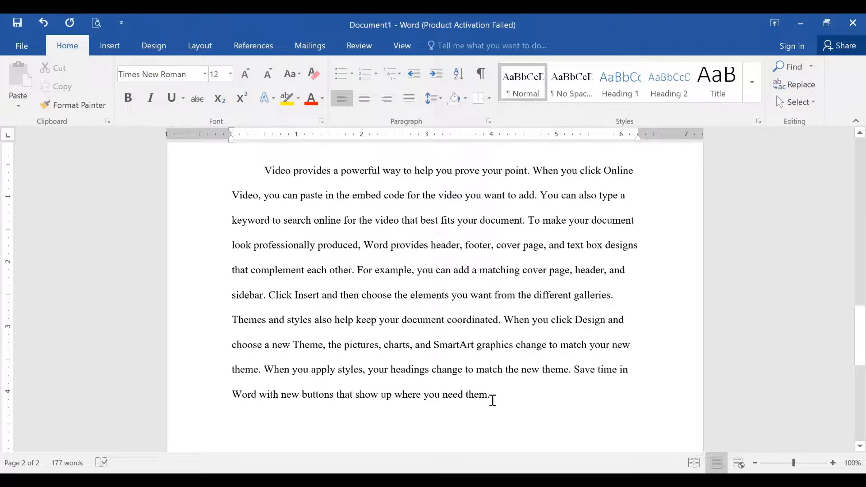
type("Key")
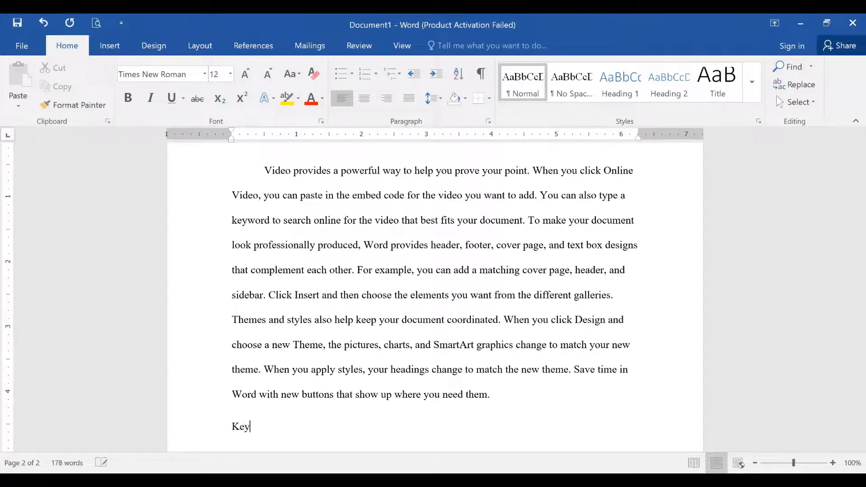
type("words:")
- Add the left-aligned line 'Keywords: Victorian Period, English Literature' under the abstract
left_click(281, 394)
scroll(281, 210, "up", 6)
left_click(436, 179)
scroll(435, 199, "down", 7)
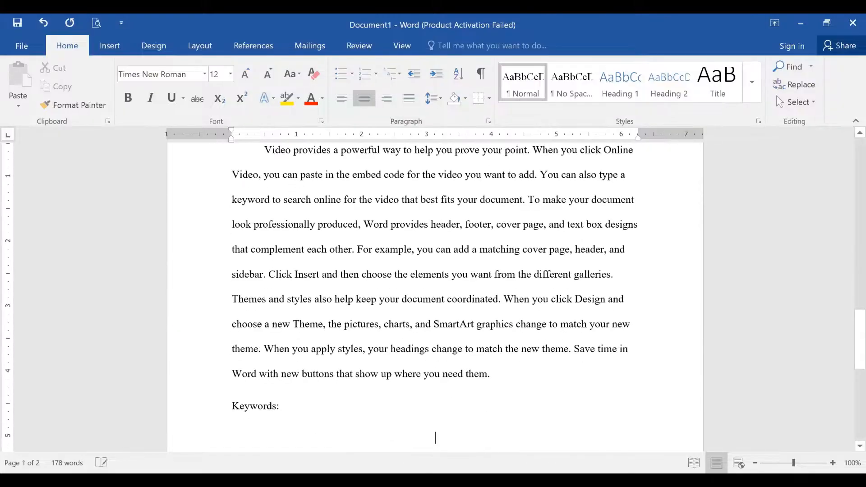
left_click(282, 406)
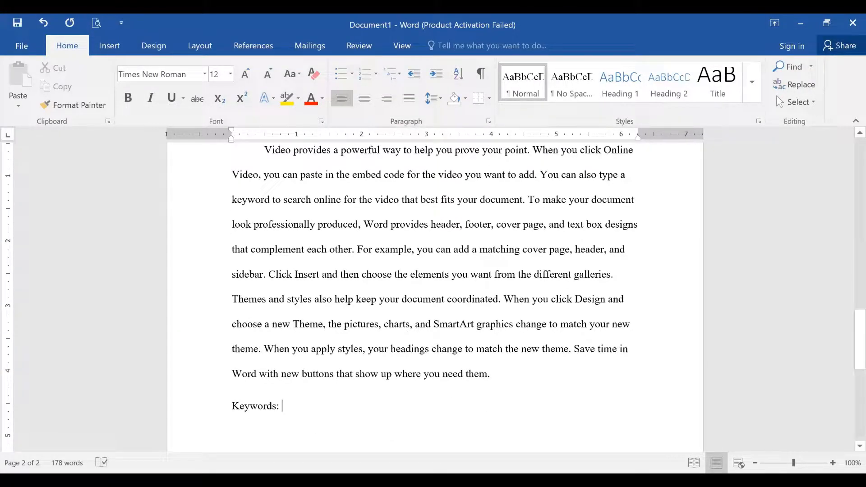
type("Victo")
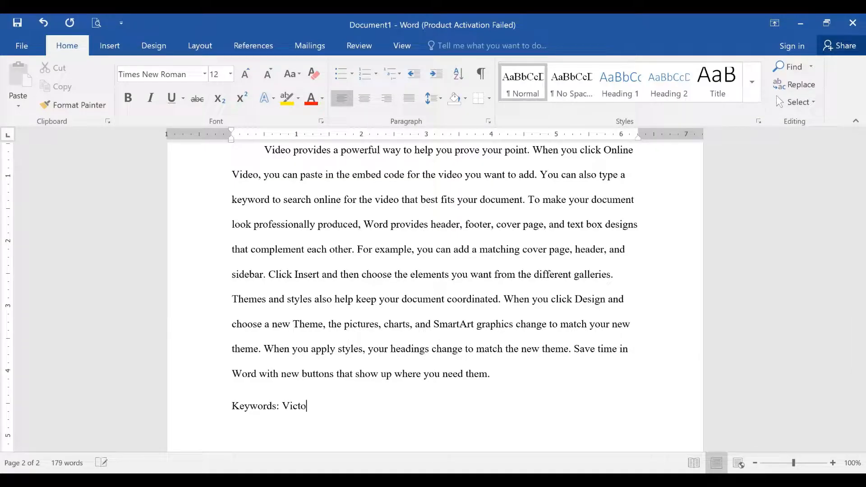
type("rian Period, English ")
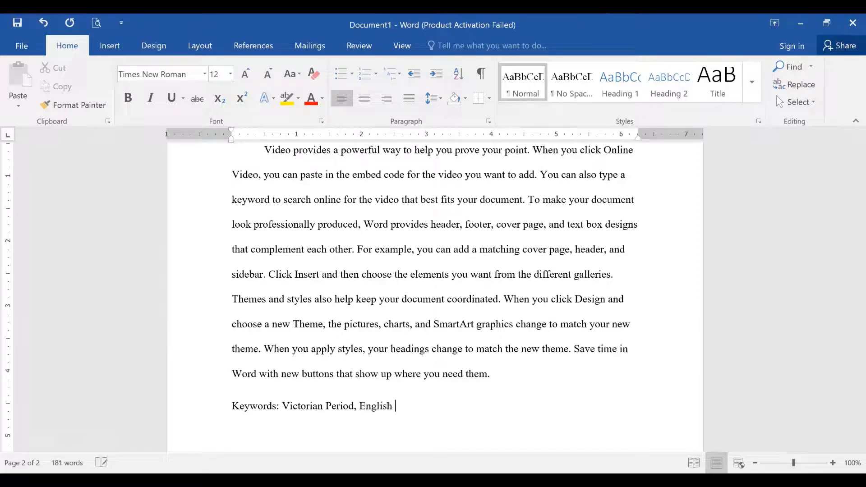
type("Literature")
- Add blank lines after the keywords until a new third page begins
key("Return")
key("Return")
key("Return")
key("Return")
key("Return")
key("Return")
key("Return")
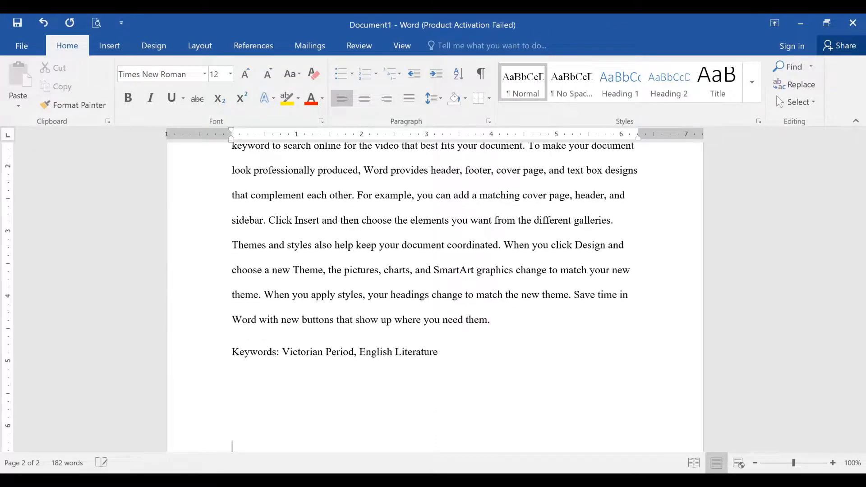
key("Return")
key("Return")
key("Return")
key("Return")
key("Return")
key("Return")
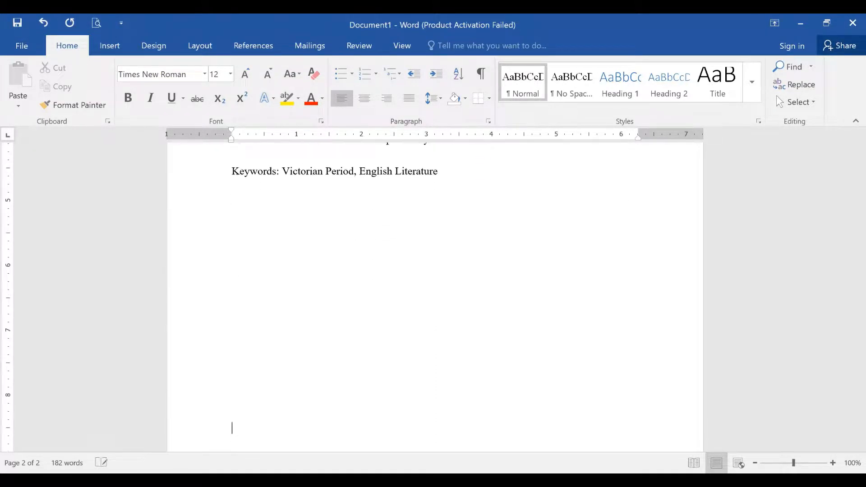
key("Return")
key("Return")
key("Return")
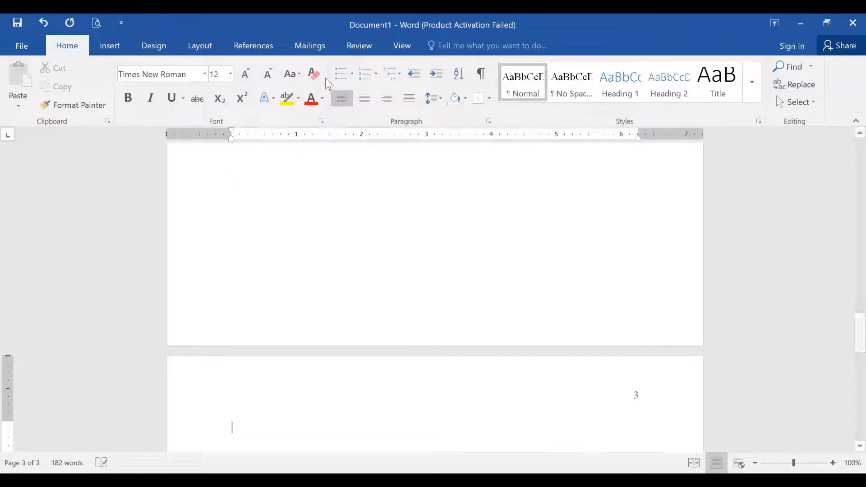
- Copy the bold paper title from the title page to the top of page 3
left_click(363, 100)
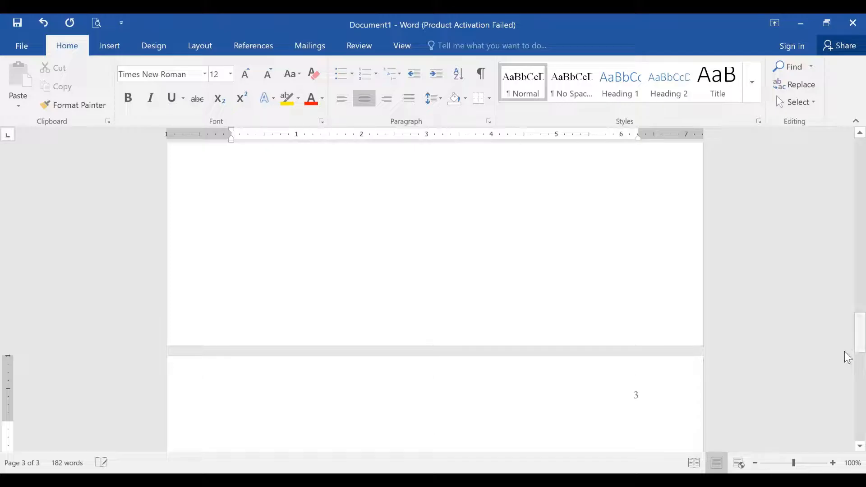
left_click_drag(847, 351, 844, 183)
triple_click(561, 238)
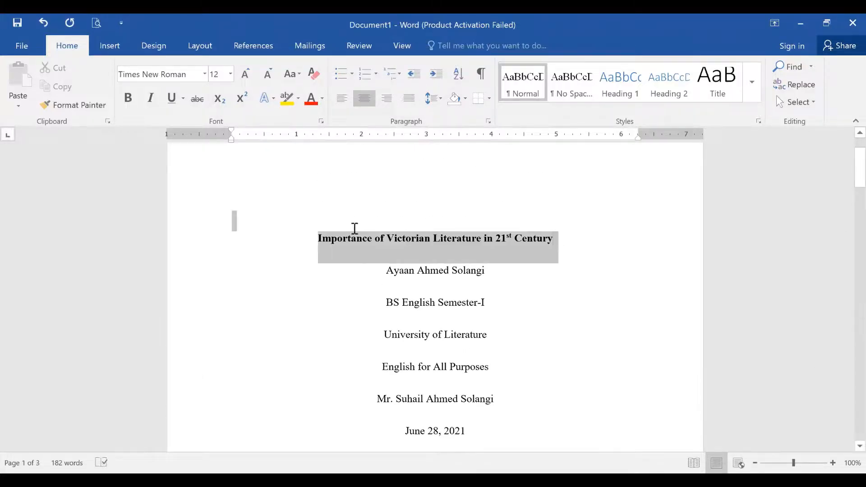
key("ctrl+c")
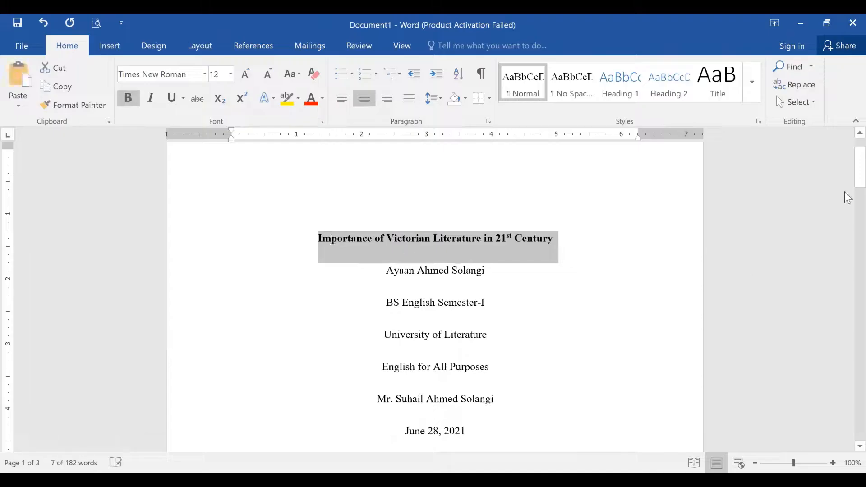
left_click_drag(844, 161, 843, 329)
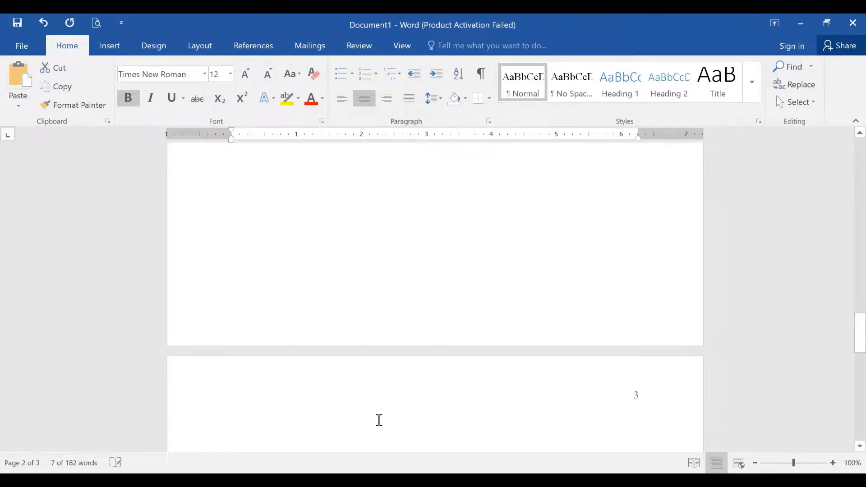
left_click(397, 422)
key("ctrl+v")
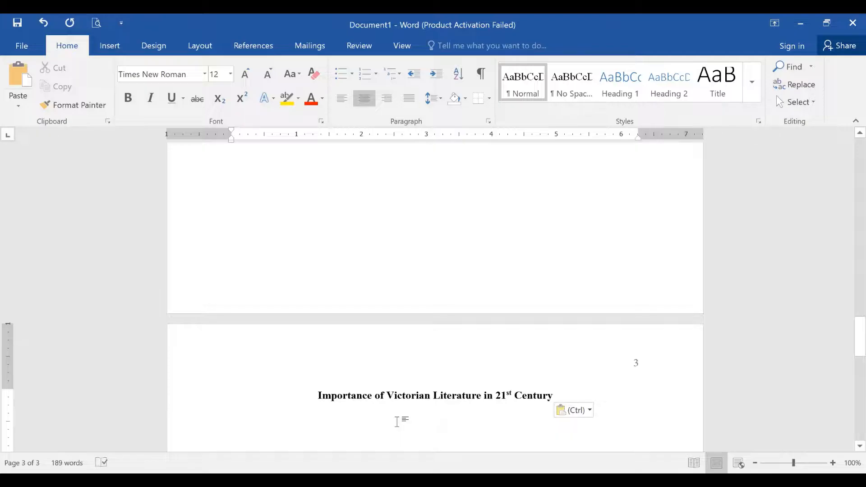
- Add a left-aligned 'Introduction' heading and start an indented line with =rand(10,20
type("In")
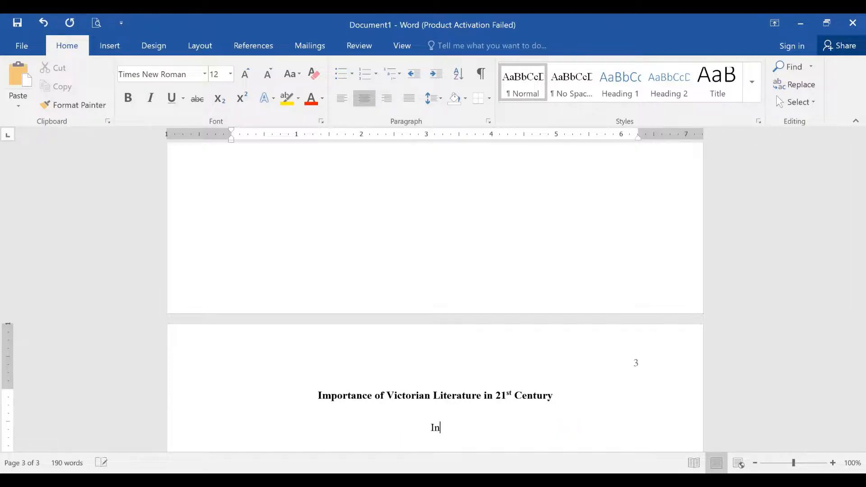
key("BackSpace")
key("BackSpace")
key("ctrl+l")
type("Intriduct")
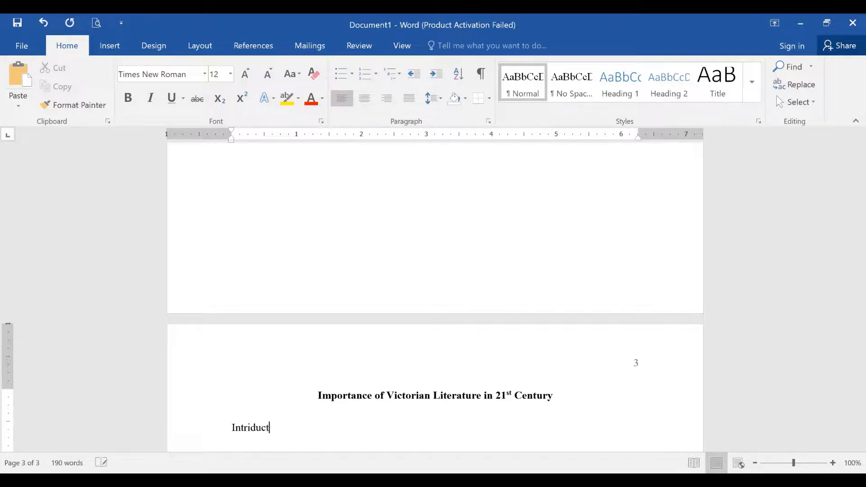
key("BackSpace")
key("BackSpace")
key("BackSpace")
key("BackSpace")
type("oduction")
key("Return")
key("Tab")
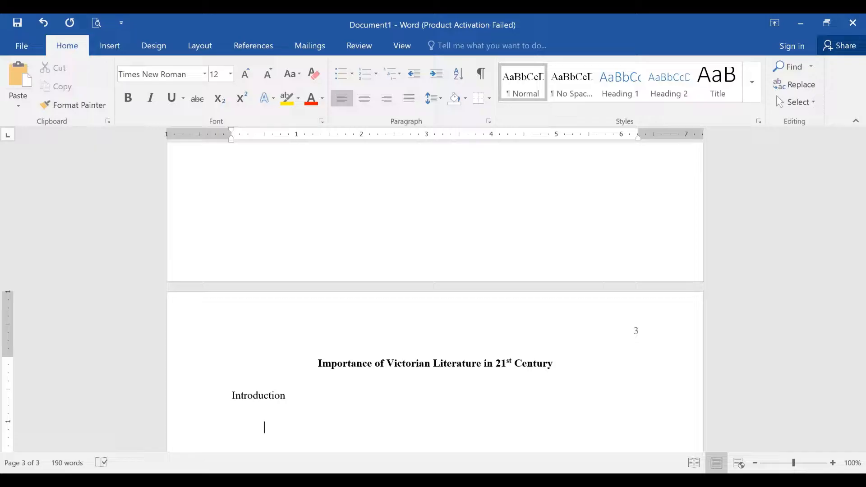
type("=rand(10,20")
- Correct the formula to =rand(10,2) to generate placeholder paragraphs under Introduction
key("BackSpace")
type(")")
key("Return")
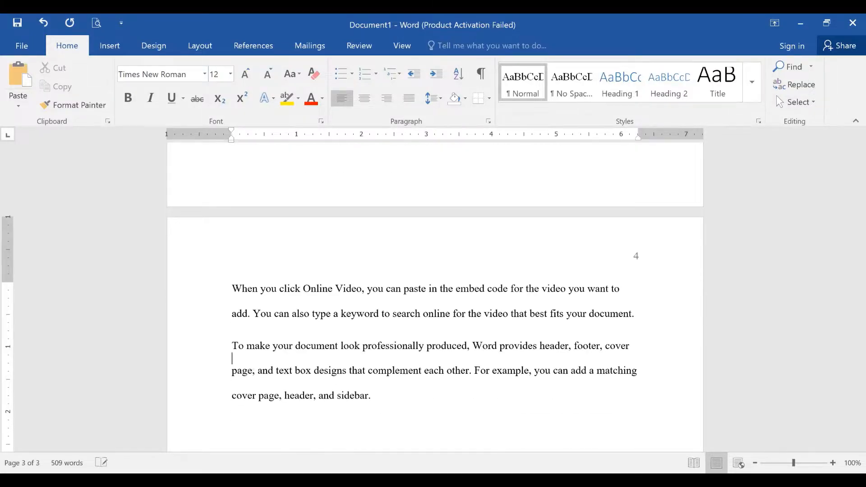
scroll(435, 298, "up", 15)
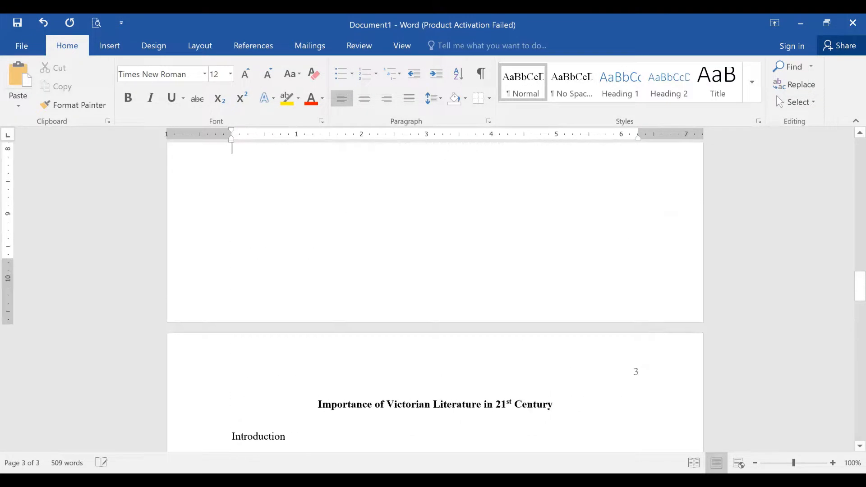
key("Up")
key("Up")
key("Down")
key("Down")
key("Down")
key("Down")
key("Down")
key("Down")
key("Down")
key("Down")
key("Down")
key("Down")
key("Down")
key("Down")
key("Down")
key("Down")
key("Down")
key("Down")
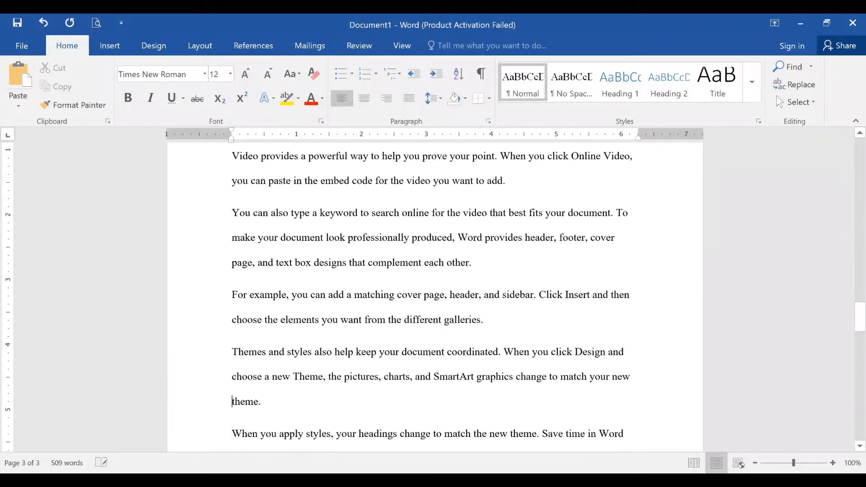
key("Up")
key("Up")
key("Up")
key("Up")
key("Up")
key("Up")
key("Up")
key("Up")
key("Up")
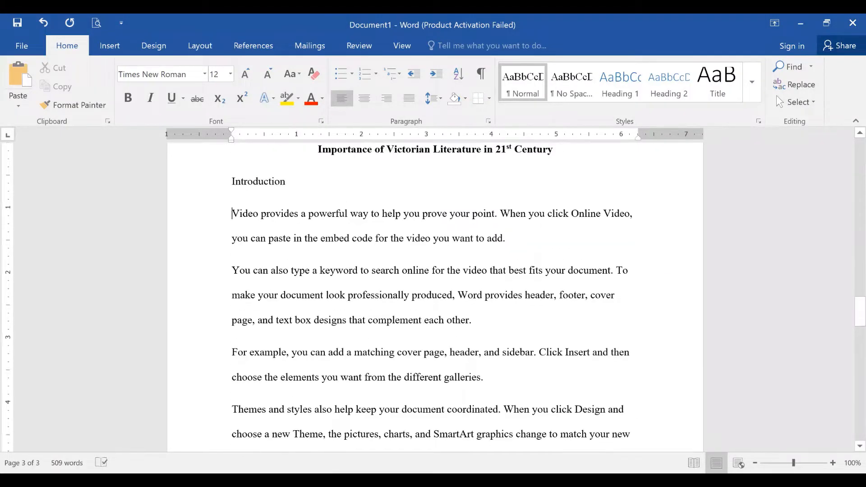
key("Tab")
key("ctrl+z")
- Give the selected Introduction paragraphs a 0.5" first-line indent via the ruler across pages 3–4
left_click_drag(234, 217, 376, 182)
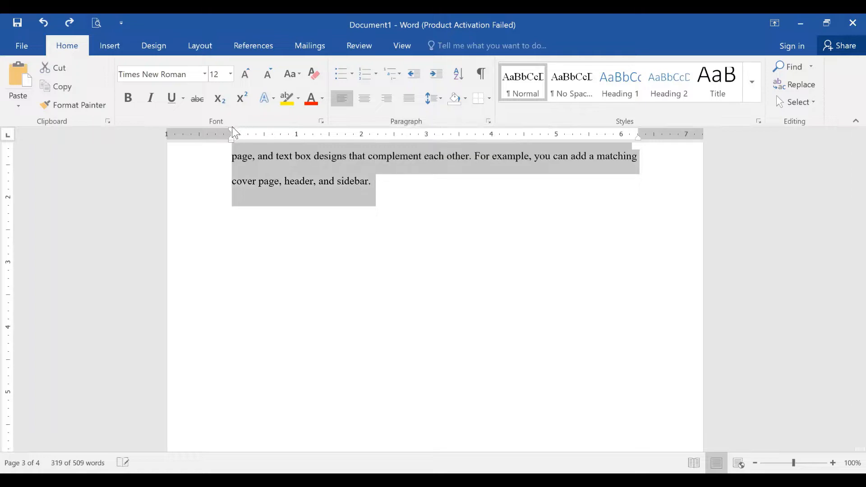
left_click_drag(232, 128, 262, 136)
key("Up")
key("Up")
key("Up")
key("Down")
key("Down")
key("Down")
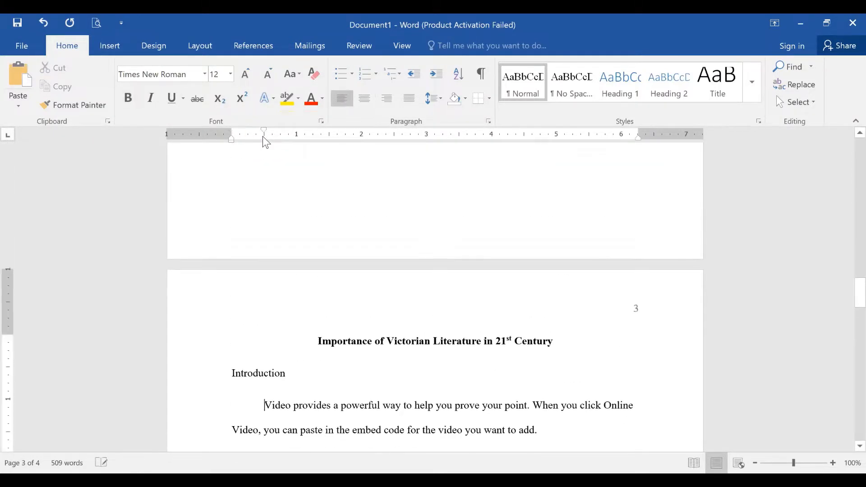
key("Down")
key("Down")
key("Down")
key("Down")
key("Down")
key("Down")
key("Down")
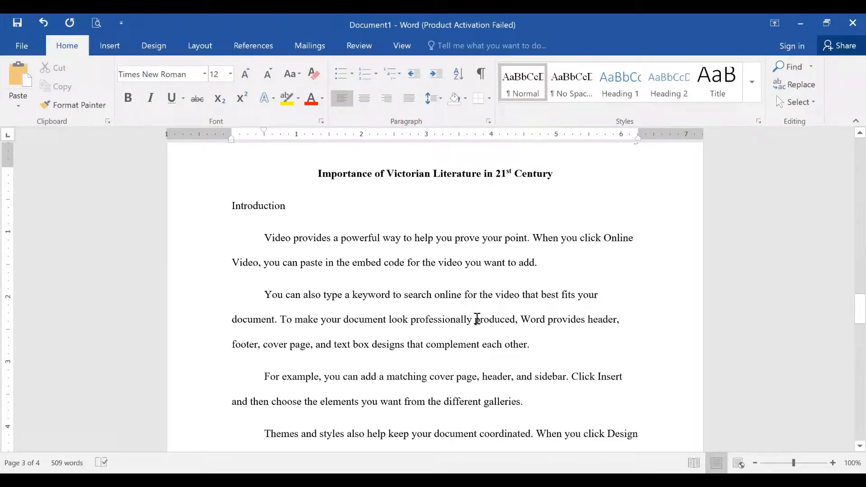
key("Down")
key("Down")
key("Down")
key("Down")
key("Down")
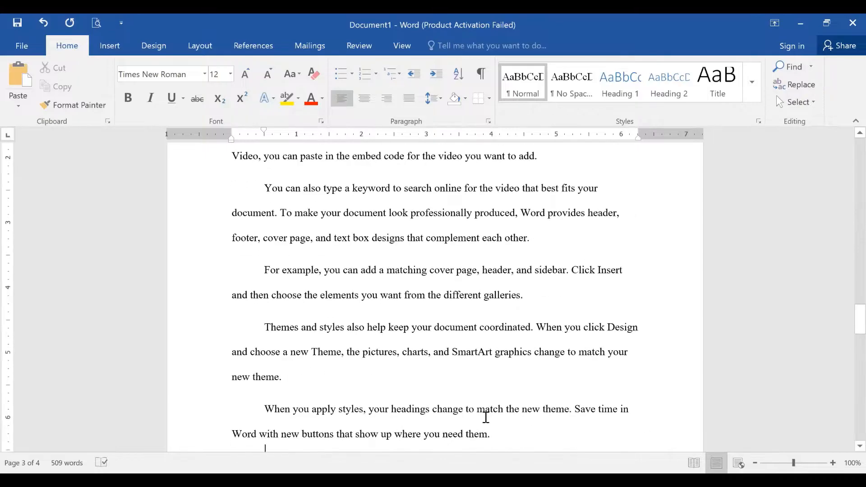
key("Down")
key("Down")
key("Down")
key("Down")
key("Down")
key("Down")
key("Down")
key("Down")
key("Down")
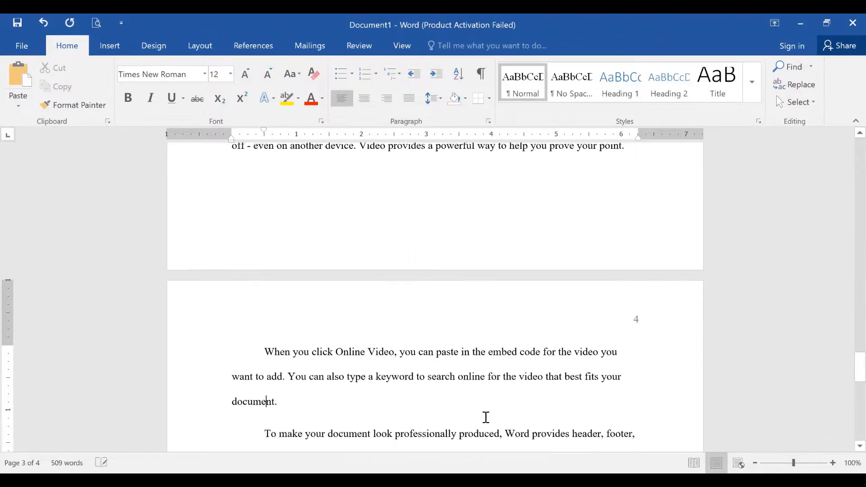
key("Down")
key("Down")
key("Down")
key("Down")
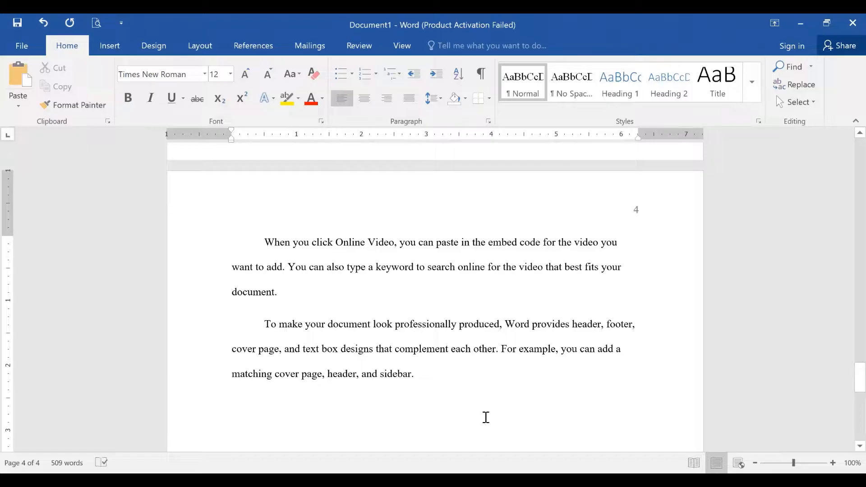
- Generate more sample paragraphs with =rand(10,5) below 'sidebar.' and return to their start
type("=rand")
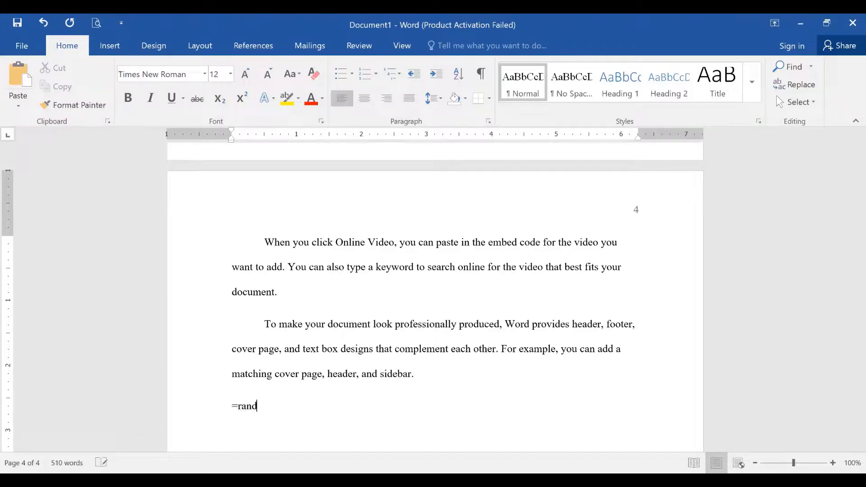
type("(10,5)")
key("Return")
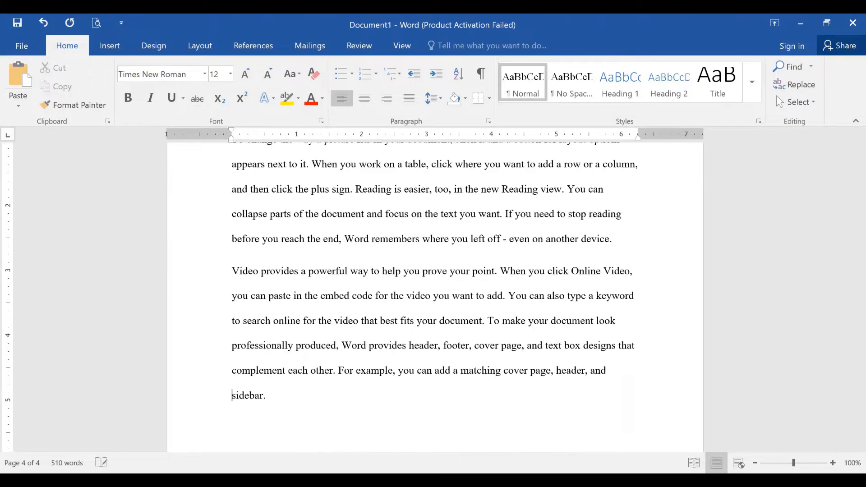
key("Up")
key("Up")
key("Up")
key("Up")
key("Up")
key("Up")
key("Up")
key("Up")
key("Up")
key("Up")
key("Up")
key("Up")
key("Up")
key("Up")
key("Up")
key("Up")
key("Up")
key("Up")
key("Up")
key("Up")
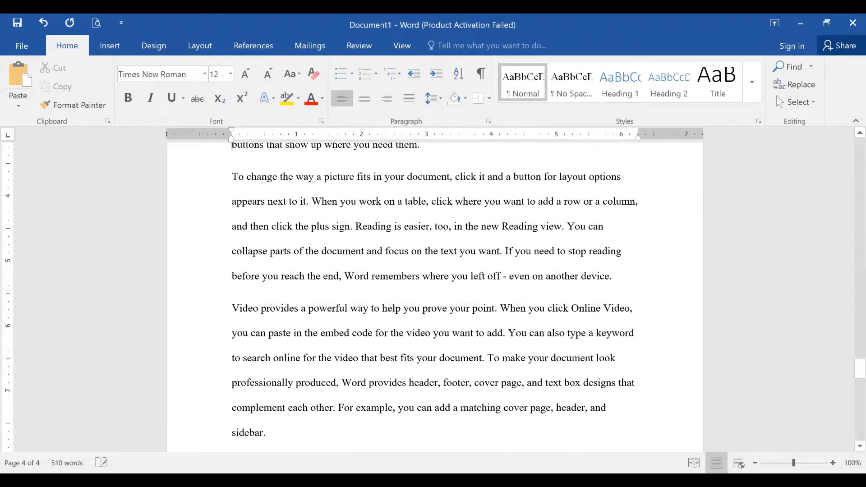
key("Up")
key("Up")
key("Up")
key("Up")
key("Up")
key("Up")
key("Up")
key("Up")
key("Up")
key("Up")
key("Up")
key("Up")
key("Up")
key("Up")
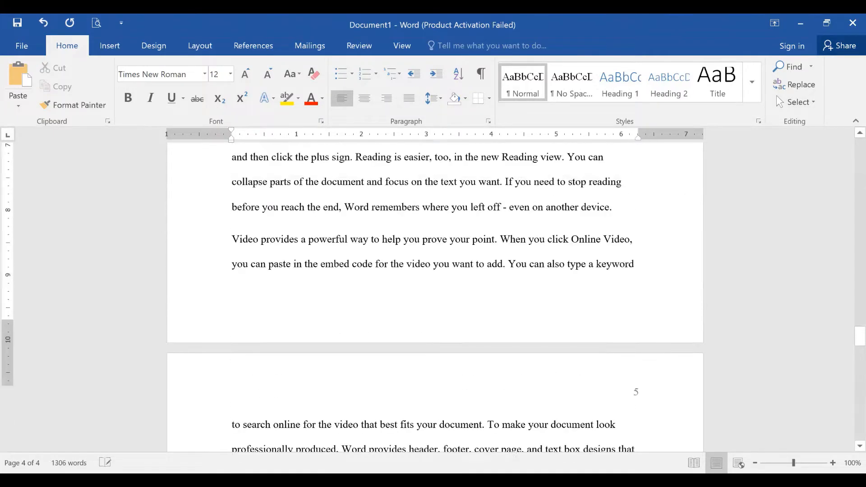
key("Up")
key("Up")
key("Up")
key("Up")
key("Up")
key("Up")
key("Up")
key("Up")
key("Up")
key("Up")
key("Up")
key("Up")
key("Up")
key("Up")
key("Up")
key("Up")
key("Up")
key("Up")
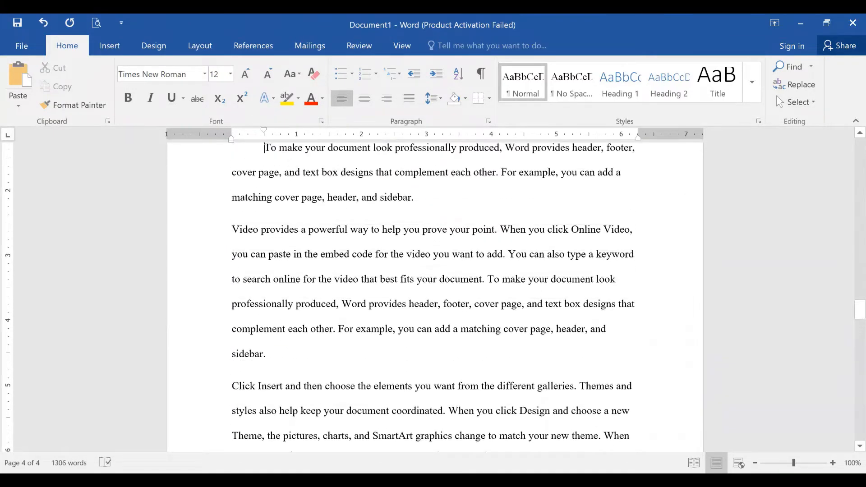
key("Up")
key("Up")
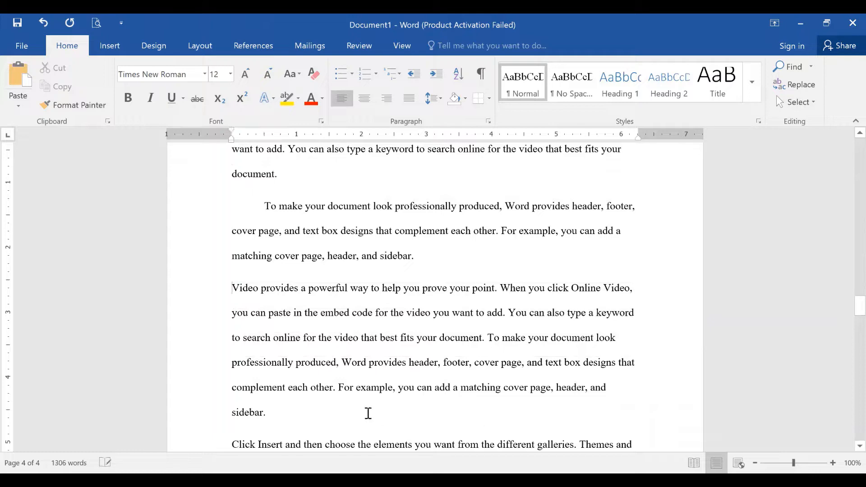
- Give the new sample paragraphs a 0.5" first-line indent with the ruler marker
left_click_drag(227, 288, 400, 196)
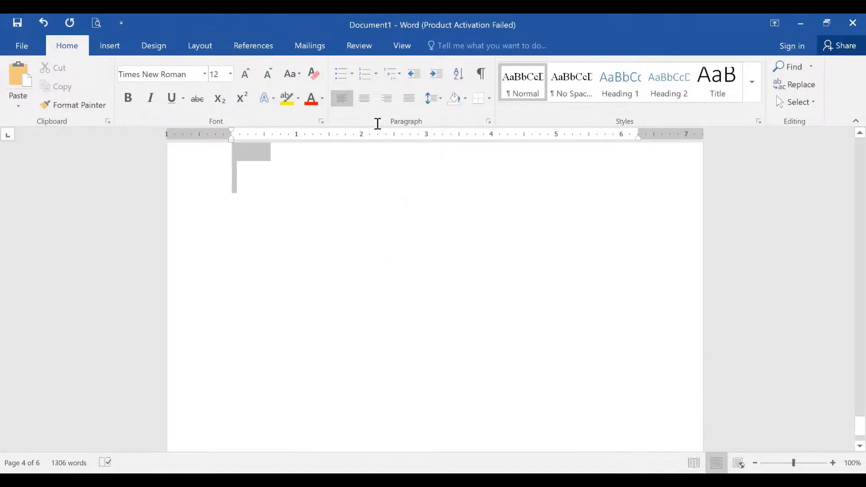
left_click_drag(378, 123, 342, 357)
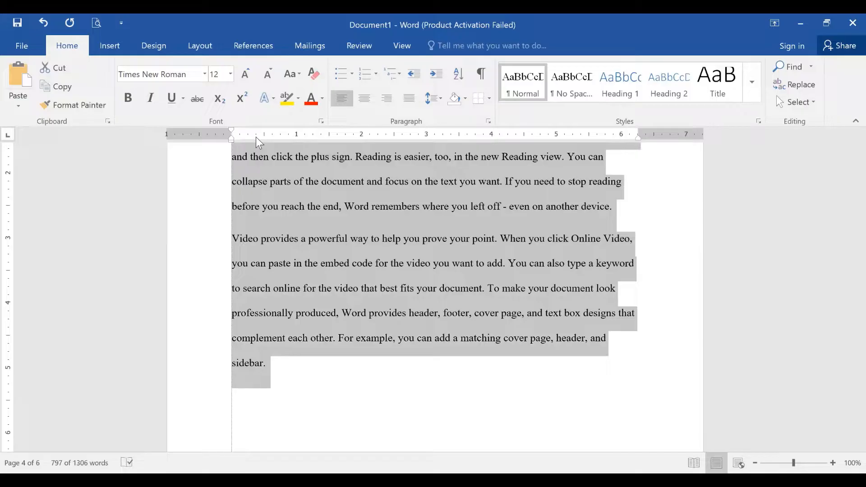
left_click_drag(266, 140, 267, 128)
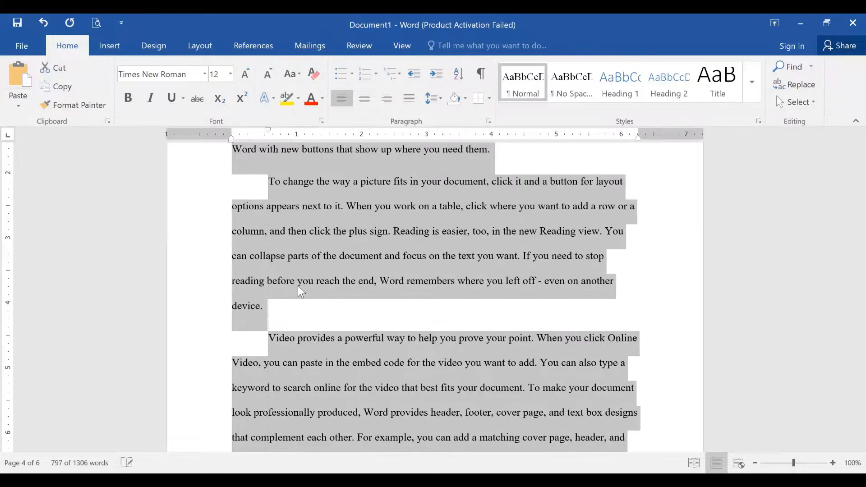
scroll(298, 287, "up", 12)
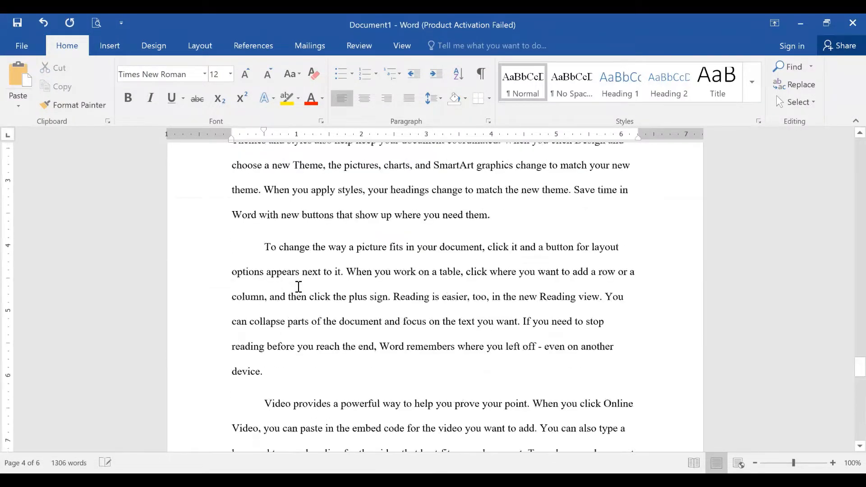
scroll(298, 287, "down", 3)
scroll(298, 287, "up", 1)
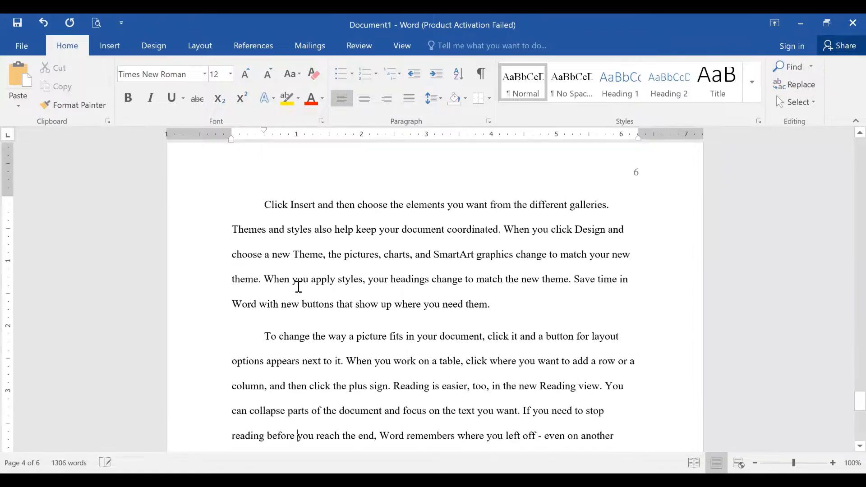
scroll(298, 287, "down", 2)
- Add blank lines after the text until a new page 7 begins
key("Down")
key("Down")
key("Down")
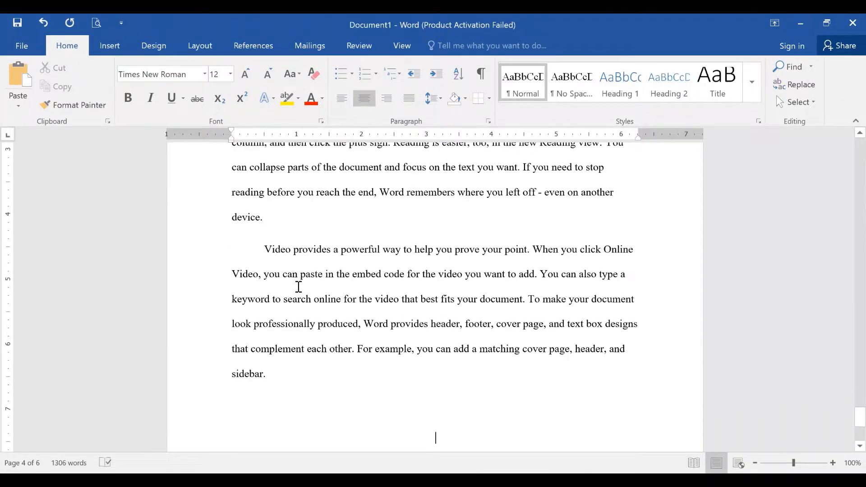
key("Up")
key("Down")
key("Return")
key("Return")
key("Return")
key("Return")
key("Return")
key("Return")
key("Return")
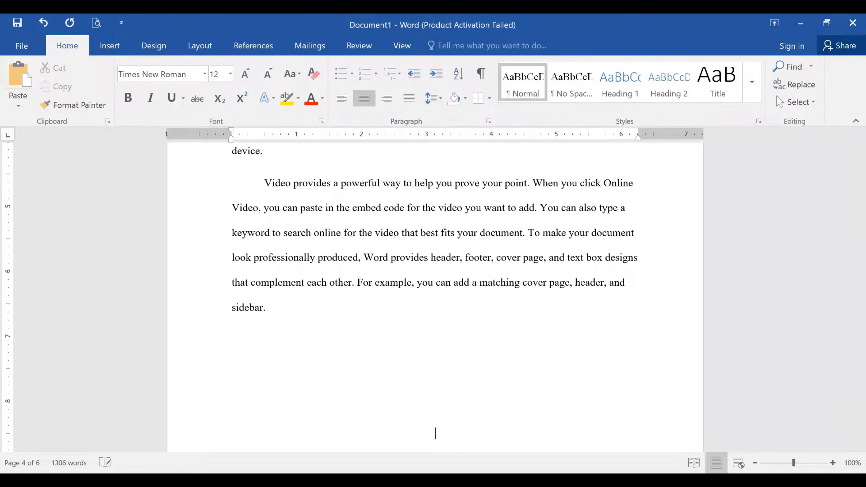
key("Return")
key("Up")
key("Up")
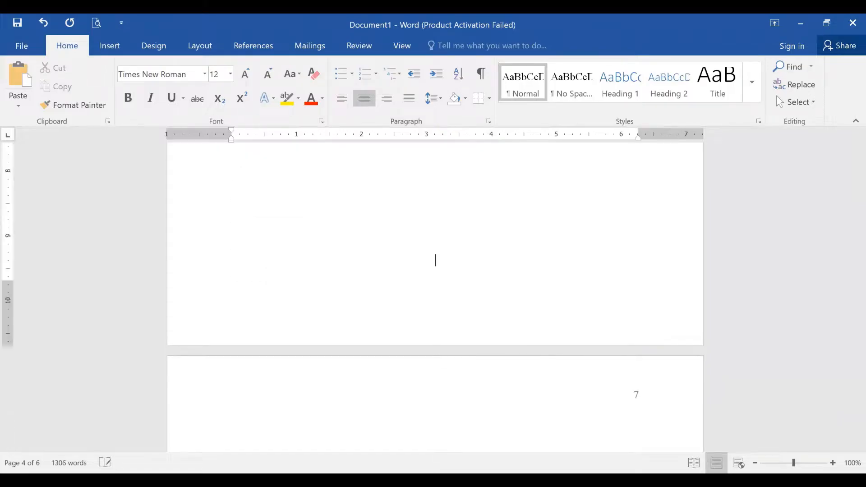
key("Down")
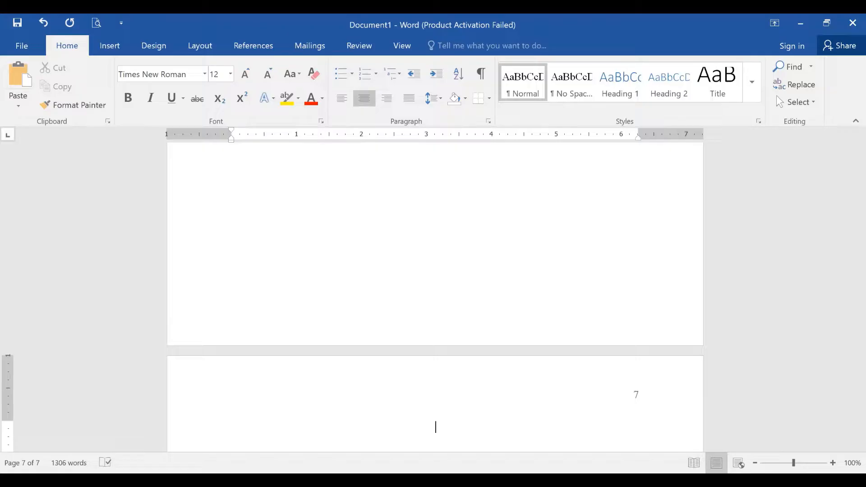
- Insert a parenthetical author surname and 2021 citation before the period after 'need them' on page 6
key("BackSpace")
key("Up")
key("Up")
key("Up")
key("Up")
key("Up")
key("Up")
key("Up")
key("Up")
key("Up")
key("Up")
key("Up")
key("Up")
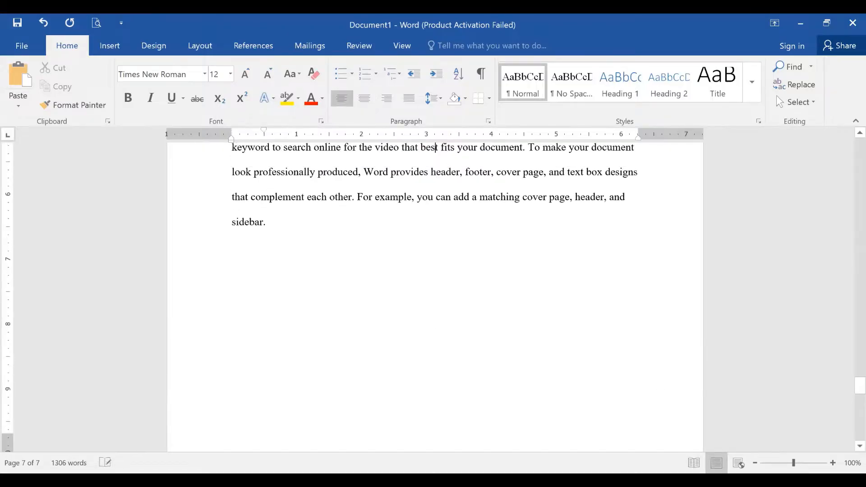
key("Up")
key("Up")
key("Down")
key("Down")
key("Down")
key("Down")
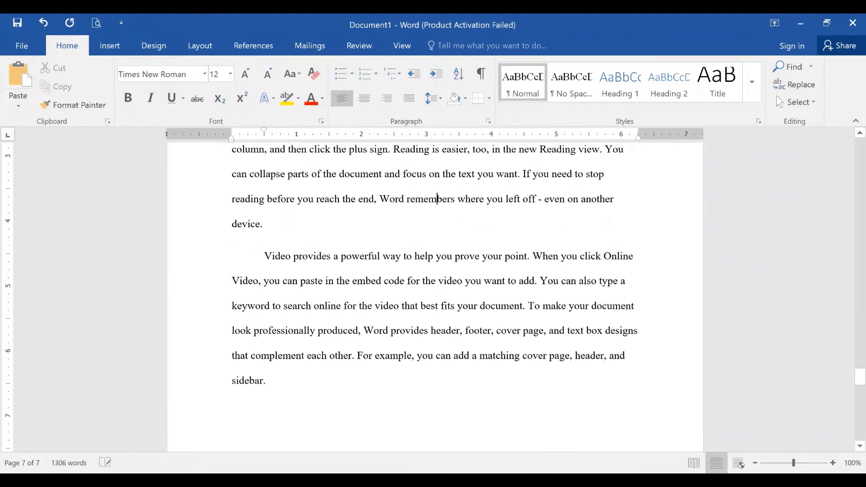
key("Up")
key("Up")
key("Up")
key("Up")
key("Up")
key("Up")
key("Up")
key("Up")
key("Up")
key("Up")
key("Up")
key("Up")
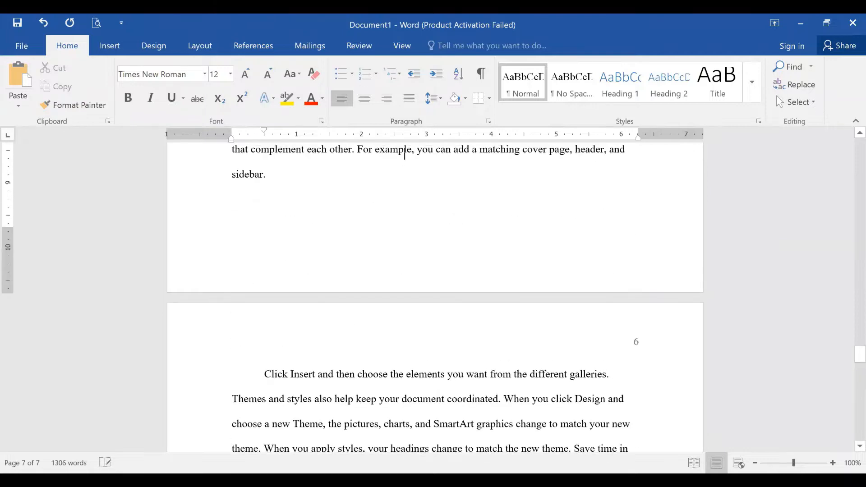
key("Down")
key("Down")
key("Down")
key("Down")
key("Down")
key("Down")
key("Down")
key("Down")
key("Down")
key("Down")
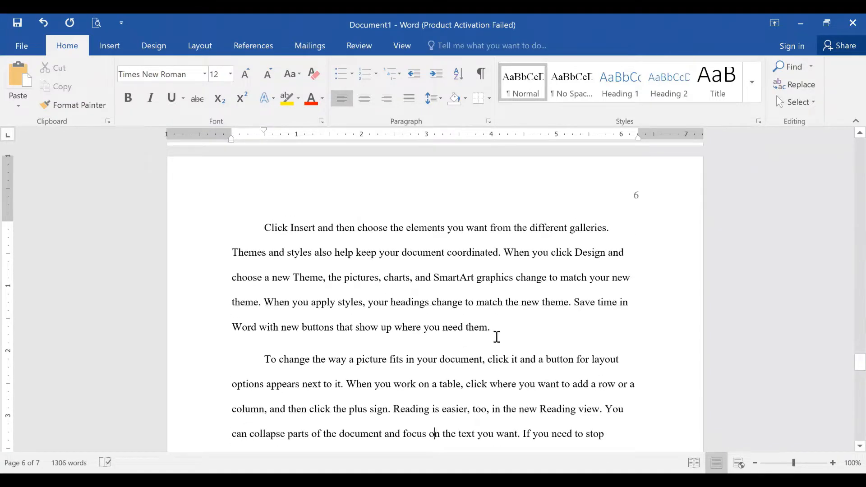
left_click(490, 328)
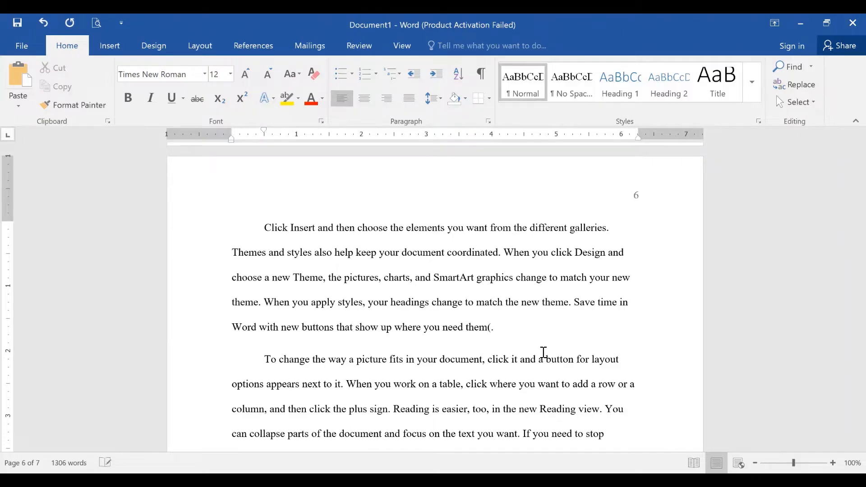
type("(Smith, 2021)")
key("Up")
key("Up")
key("Up")
key("Up")
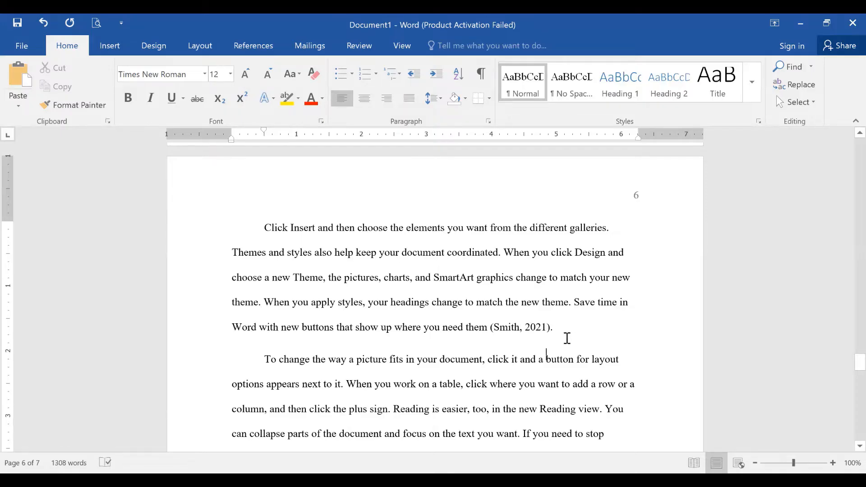
key("Down")
key("Down")
key("Down")
key("Down")
key("Down")
key("Down")
key("Down")
key("Down")
key("Down")
key("Down")
key("Down")
key("Down")
key("Down")
key("Down")
key("Down")
key("Down")
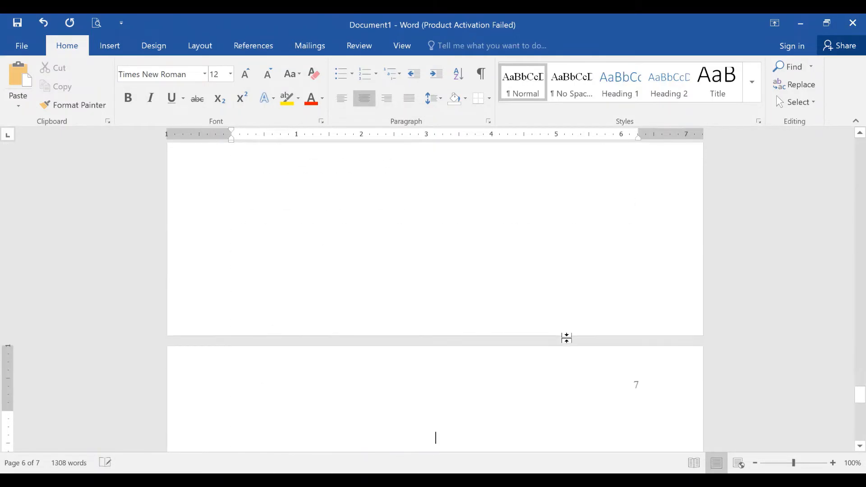
- Type a centred 'References' heading atop page 7 and left-align the line below
key("Up")
key("Up")
key("Down")
key("Down")
type("Ref")
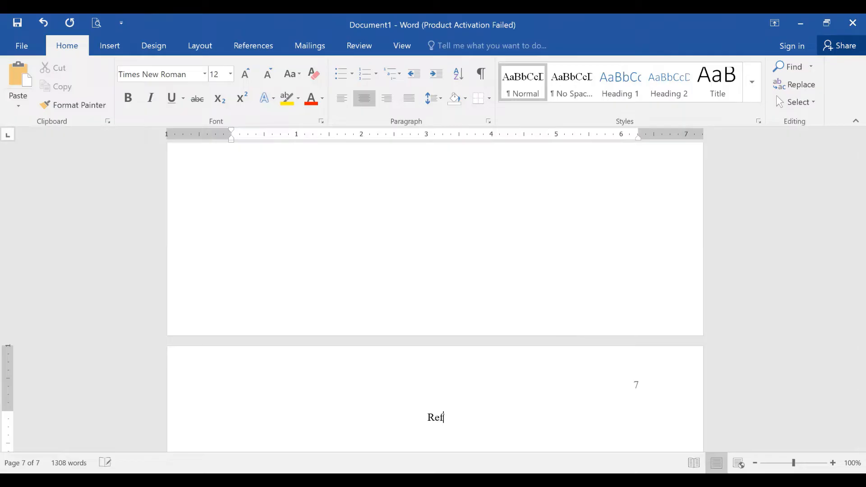
type("erences")
key("Return")
key("ctrl+l")
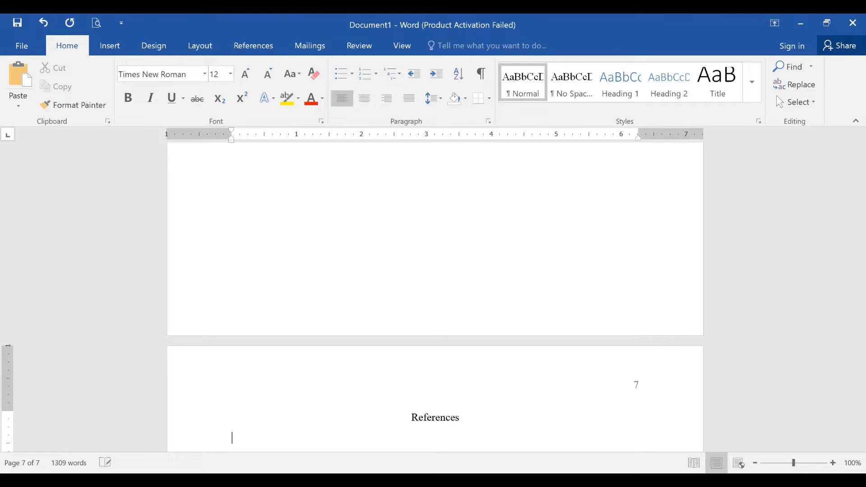